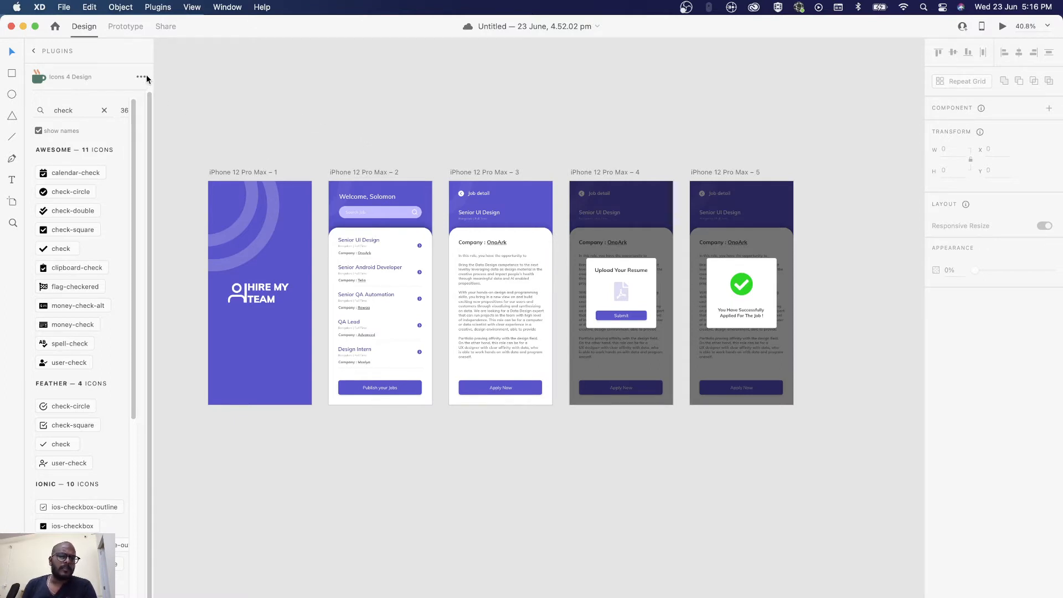
{"action": "left_click_drag", "start_coordinate": [240, 132], "coordinate": [722, 439]}
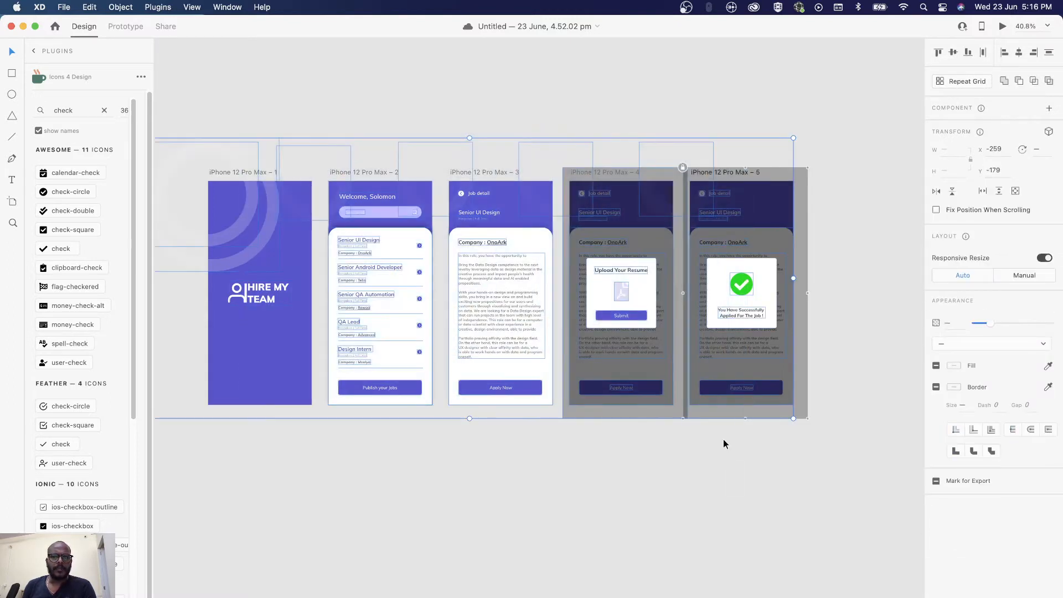
{"action": "left_click", "coordinate": [709, 464]}
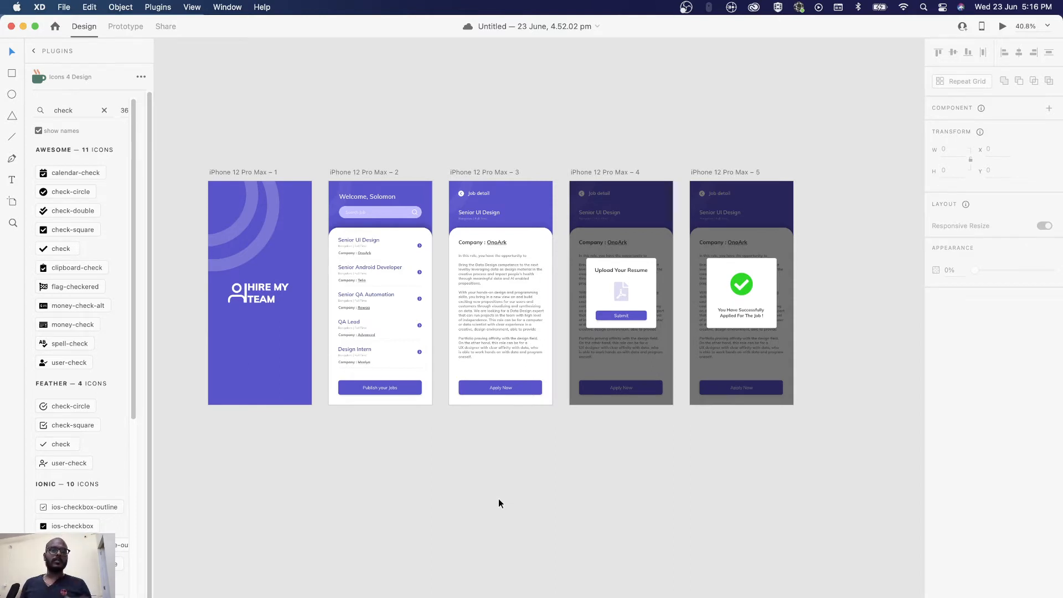
Apply title case to the "Publish your jobs" button label on the iPhone 12 Pro Max – 2 artboard
{"action": "left_click", "coordinate": [393, 390]}
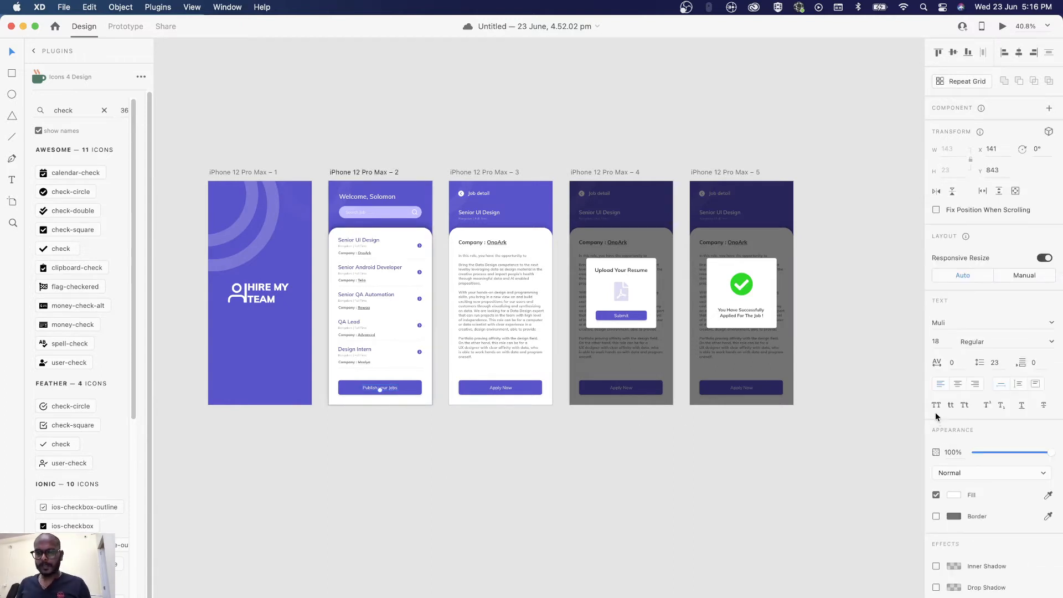
{"action": "left_click", "coordinate": [964, 405]}
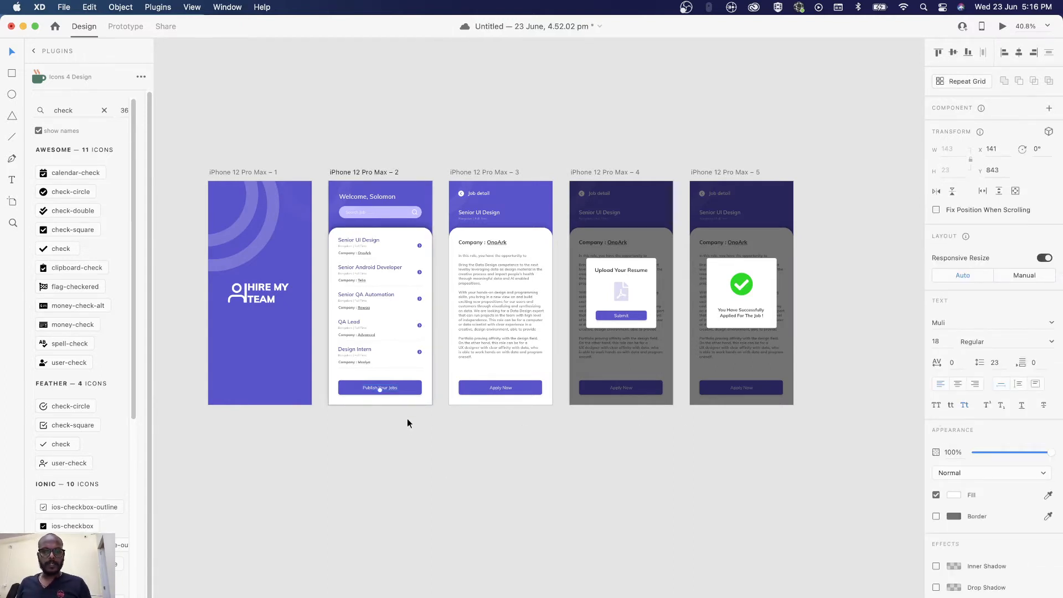
{"action": "left_click", "coordinate": [408, 390]}
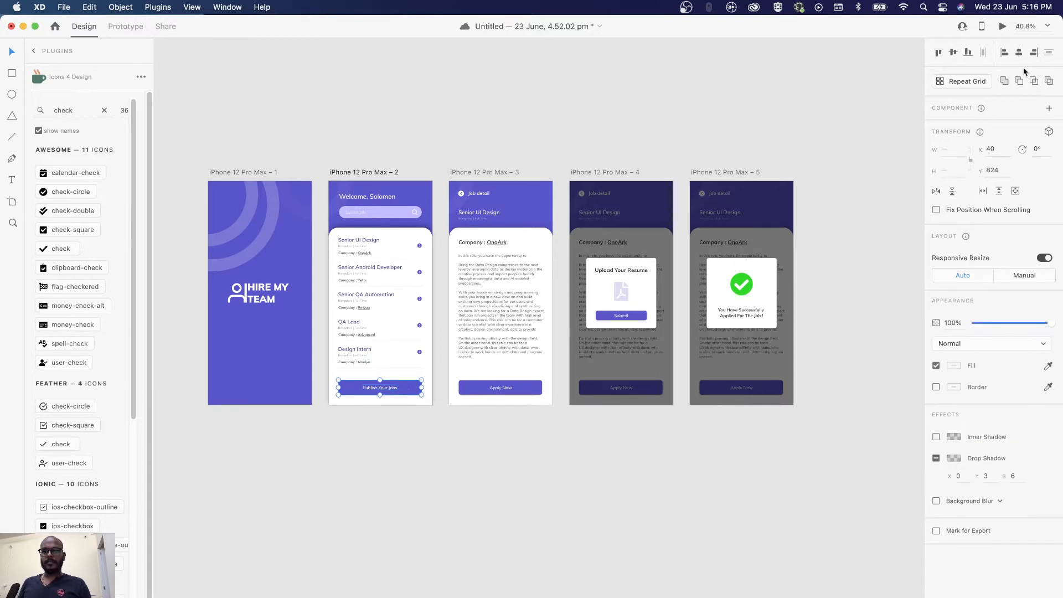
{"action": "left_click", "coordinate": [590, 477]}
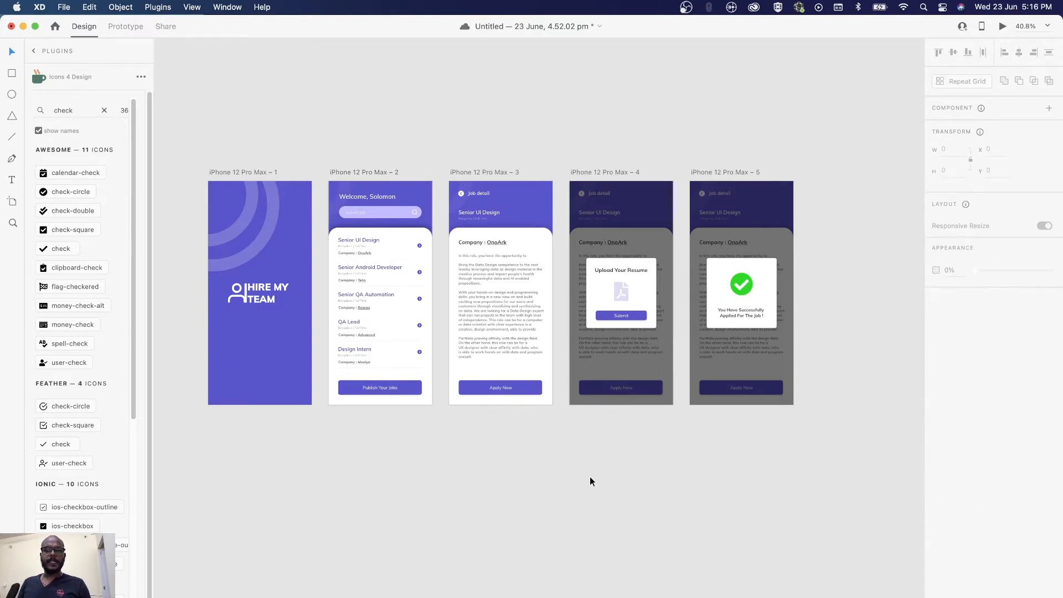
{"action": "scroll", "coordinate": [590, 476], "scroll_direction": "left", "scroll_amount": 2}
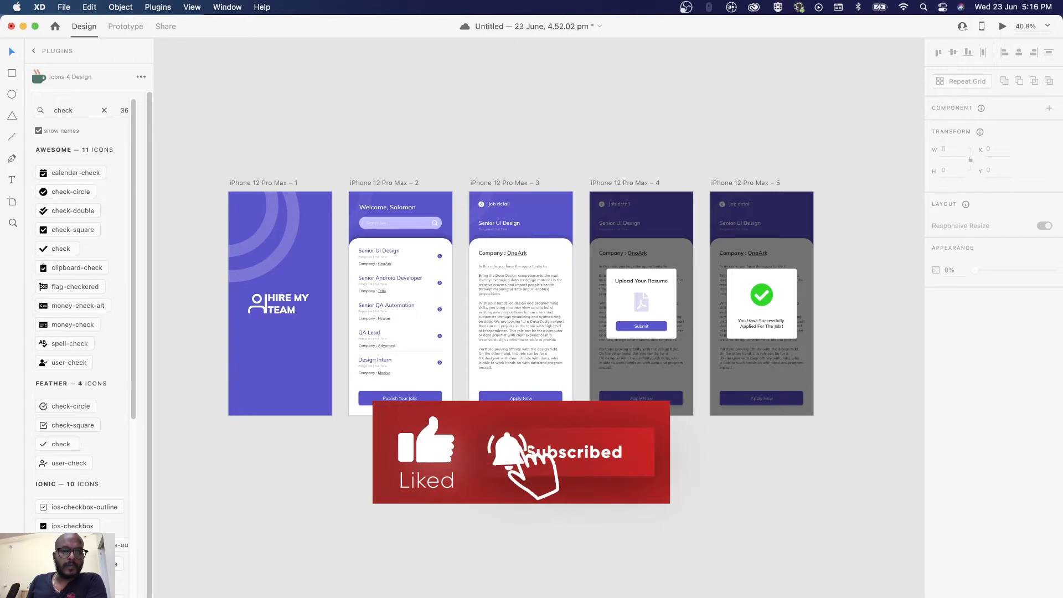
Switch to prototyping and link the iPhone 12 Pro Max – 1 artboard to the iPhone 12 Pro Max – 2 artboard
{"action": "left_click", "coordinate": [281, 184]}
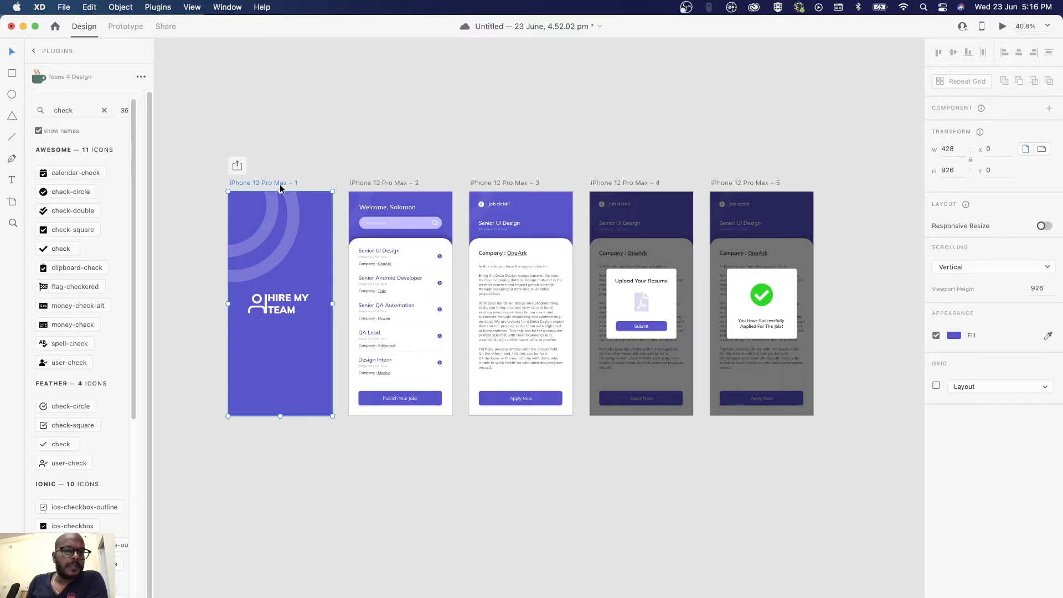
{"action": "left_click", "coordinate": [129, 28]}
{"action": "left_click", "coordinate": [321, 153]}
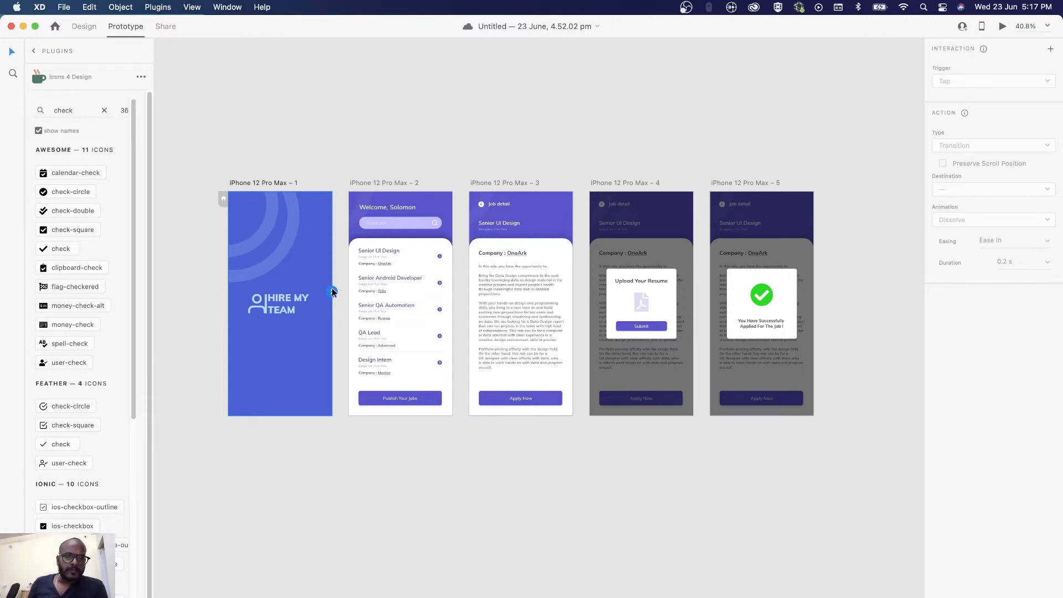
{"action": "left_click_drag", "start_coordinate": [332, 291], "coordinate": [391, 264]}
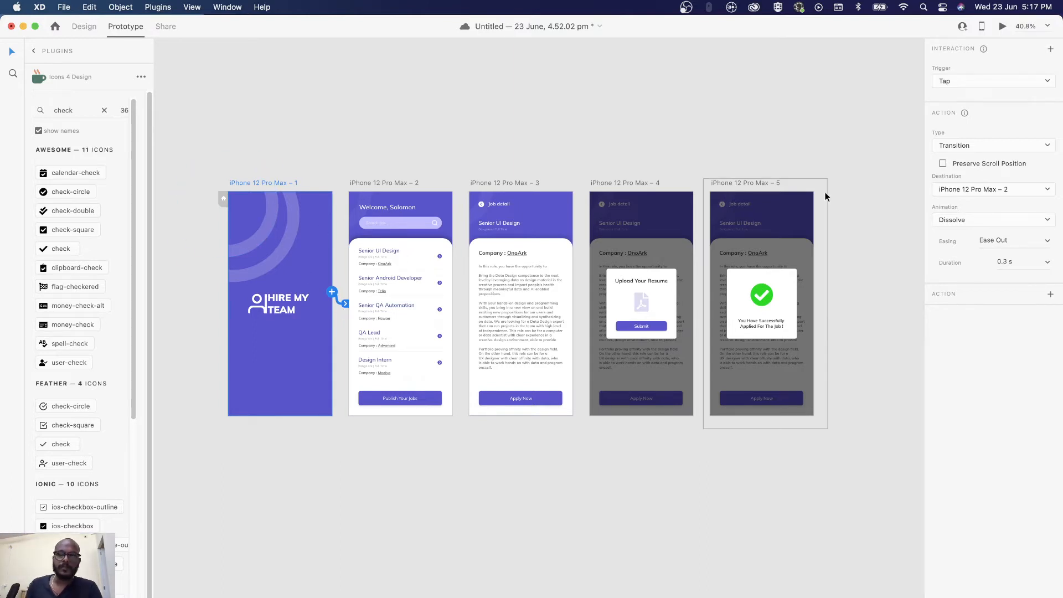
Configure the first artboard's interaction with a Tap trigger, Auto-Animate action, Ease In-Out easing and 0.4 s duration
{"action": "left_click", "coordinate": [950, 82]}
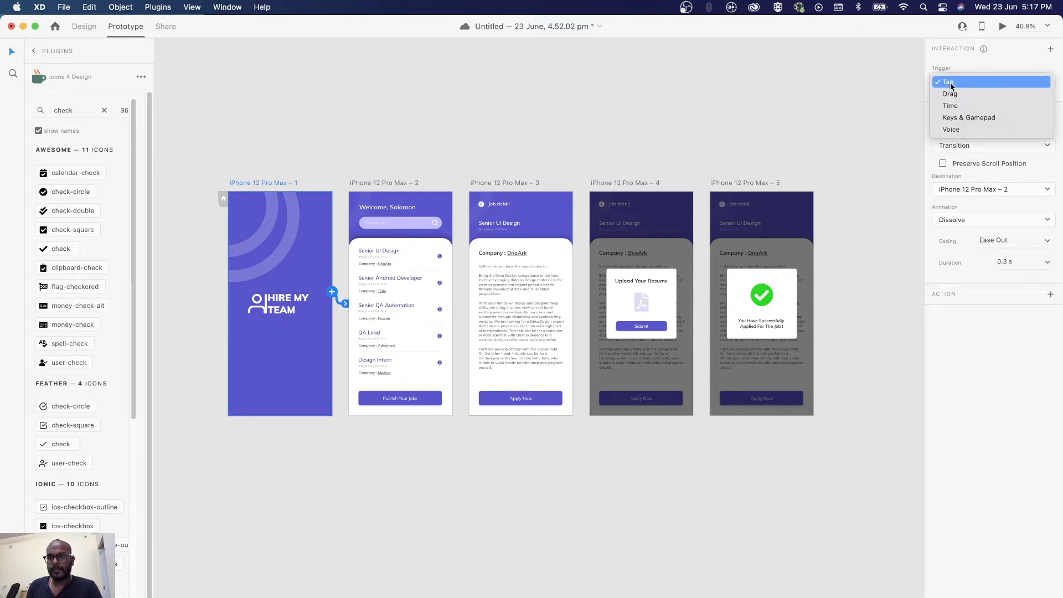
{"action": "left_click", "coordinate": [950, 83]}
{"action": "left_click", "coordinate": [970, 145]}
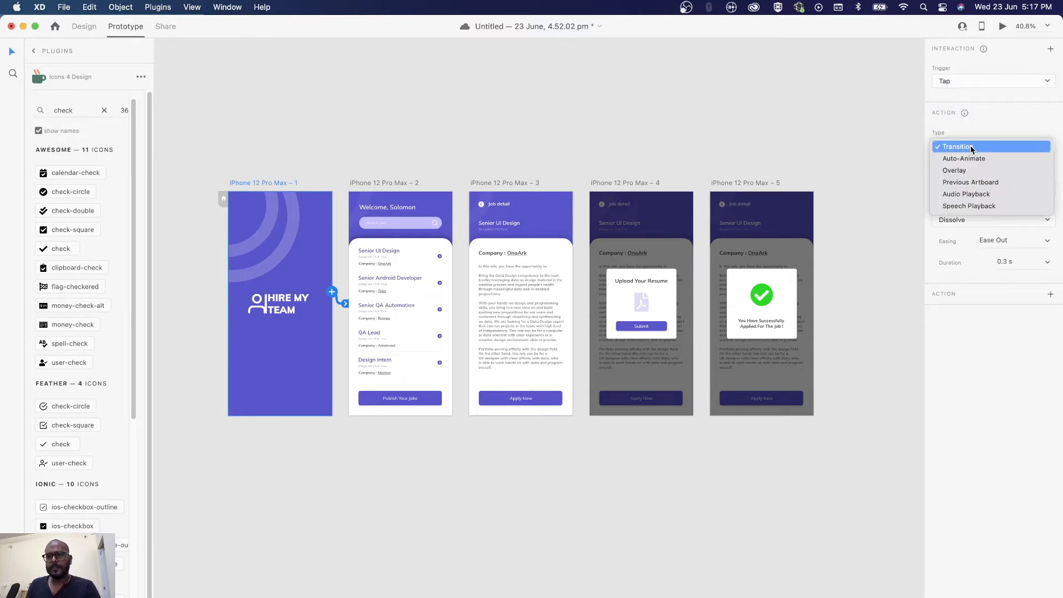
{"action": "left_click", "coordinate": [968, 154]}
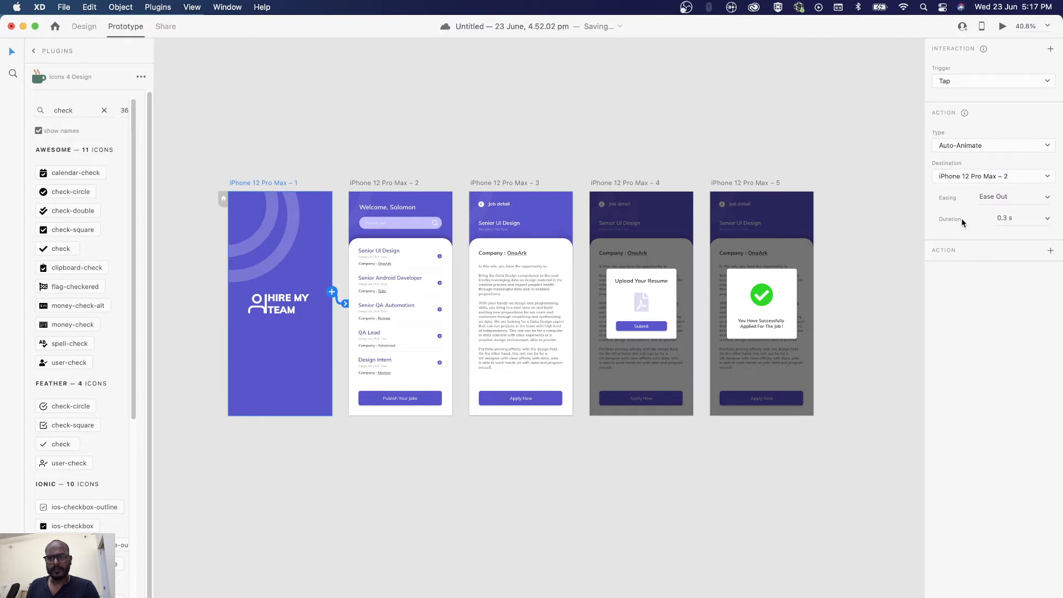
{"action": "left_click", "coordinate": [1045, 199]}
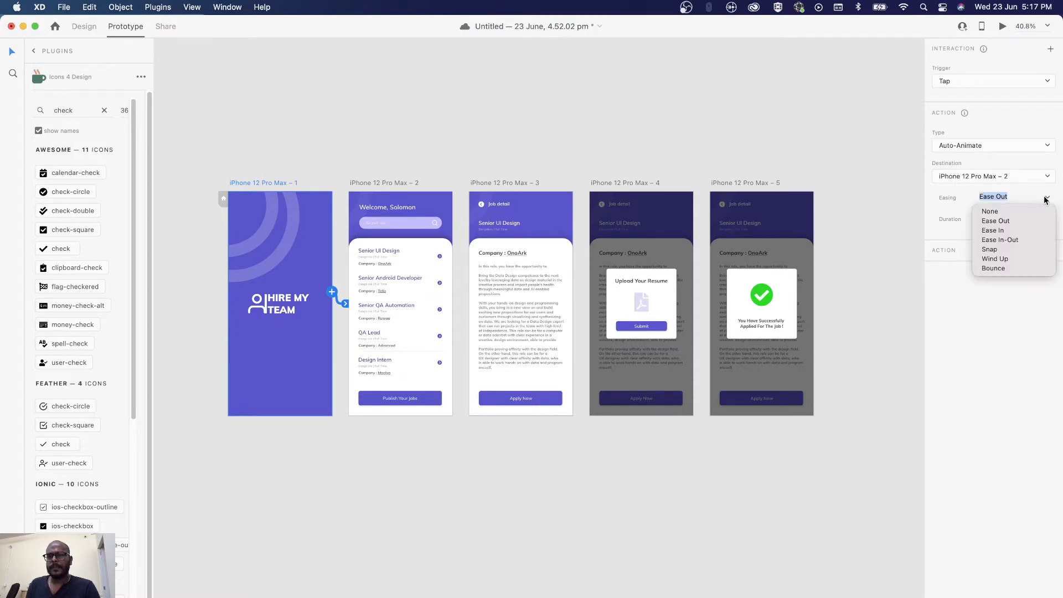
{"action": "left_click", "coordinate": [1001, 239]}
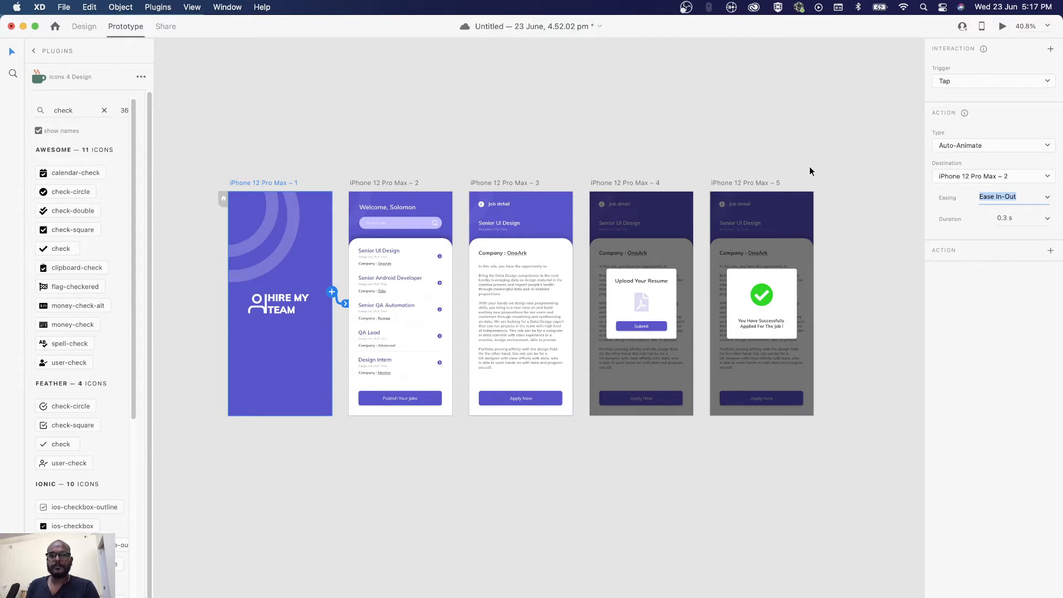
{"action": "left_click", "coordinate": [1045, 220]}
{"action": "left_click", "coordinate": [1014, 242]}
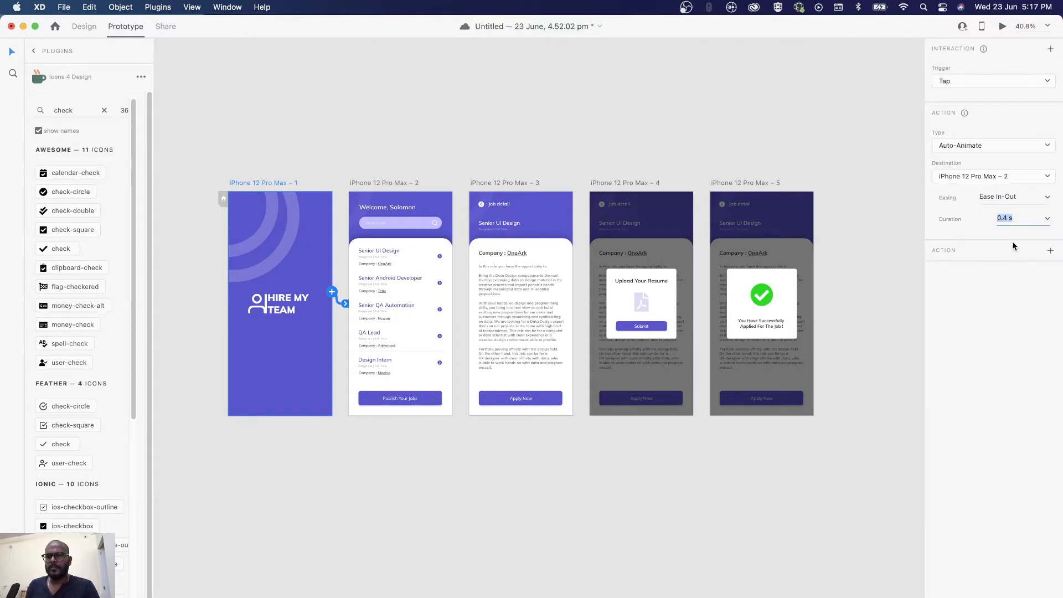
{"action": "left_click", "coordinate": [797, 119]}
Preview the prototype from the first artboard and test the tap transition from the splash screen to the job list
{"action": "left_click", "coordinate": [272, 183]}
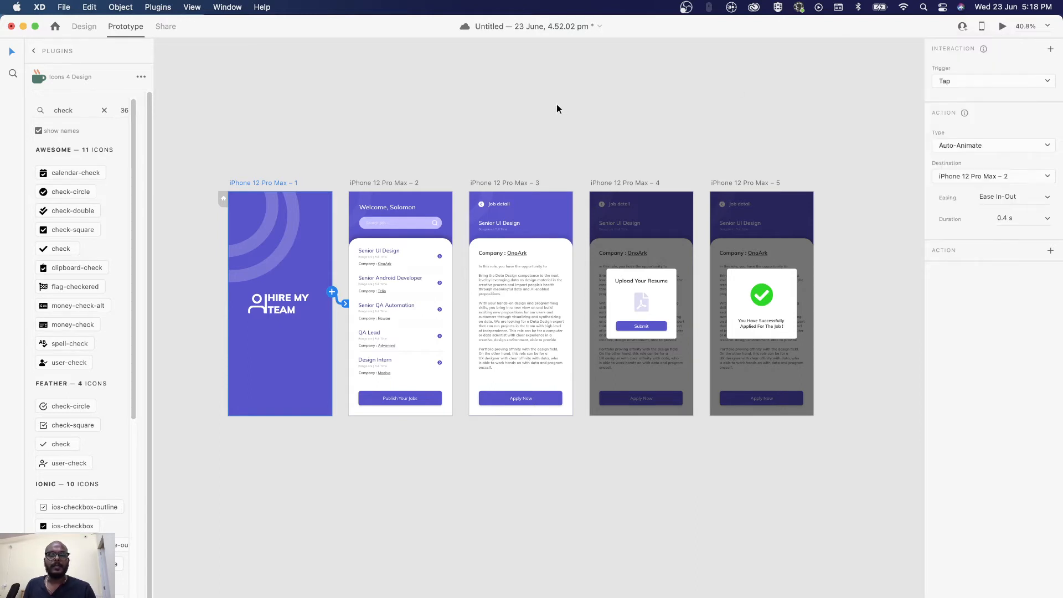
{"action": "left_click", "coordinate": [298, 173]}
{"action": "left_click", "coordinate": [281, 183]}
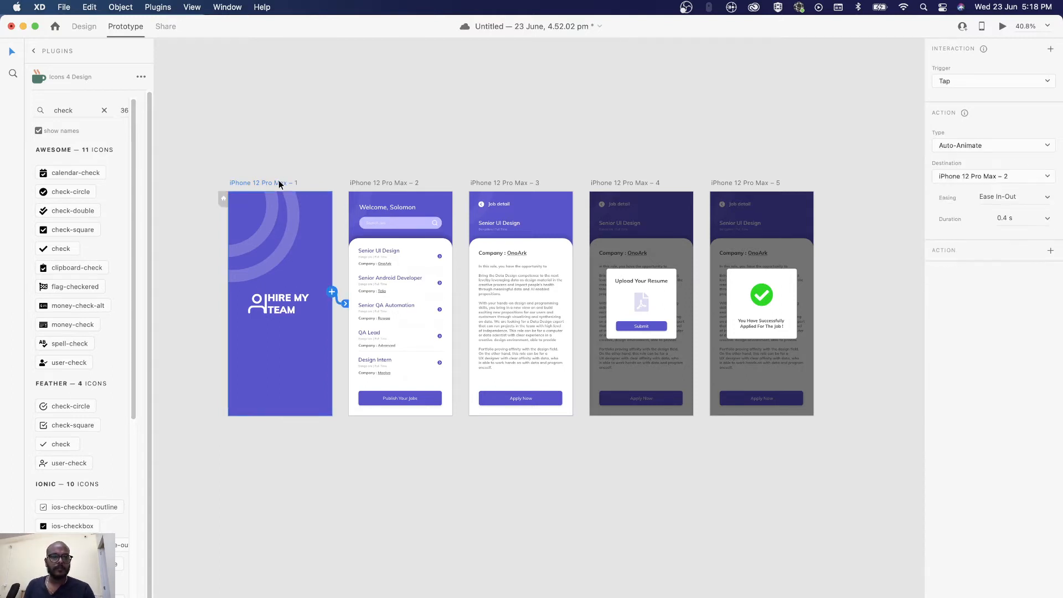
{"action": "key", "text": "super+Return"}
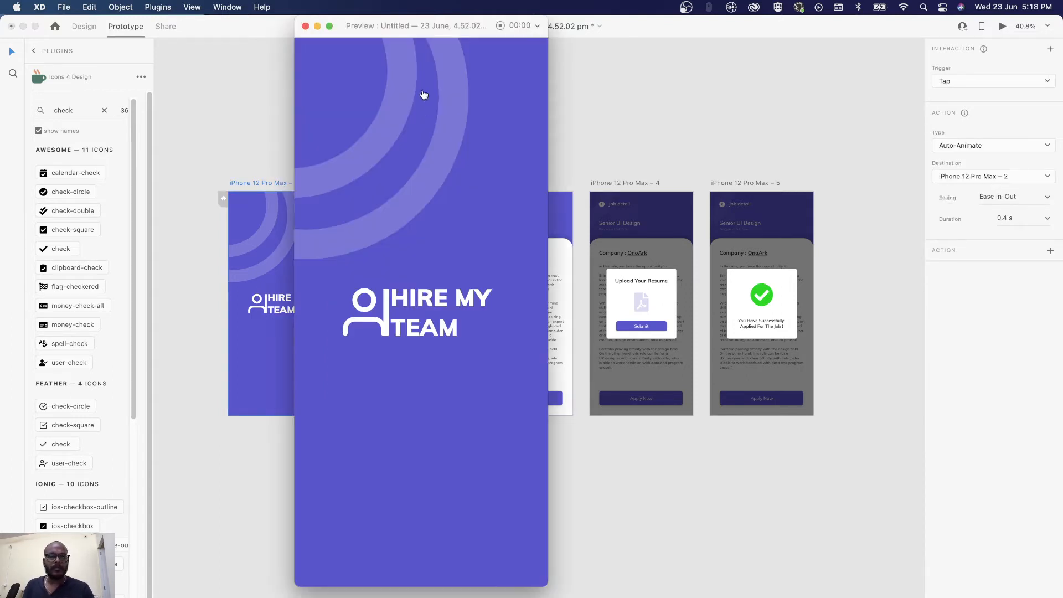
{"action": "left_click_drag", "start_coordinate": [414, 24], "coordinate": [471, 79]}
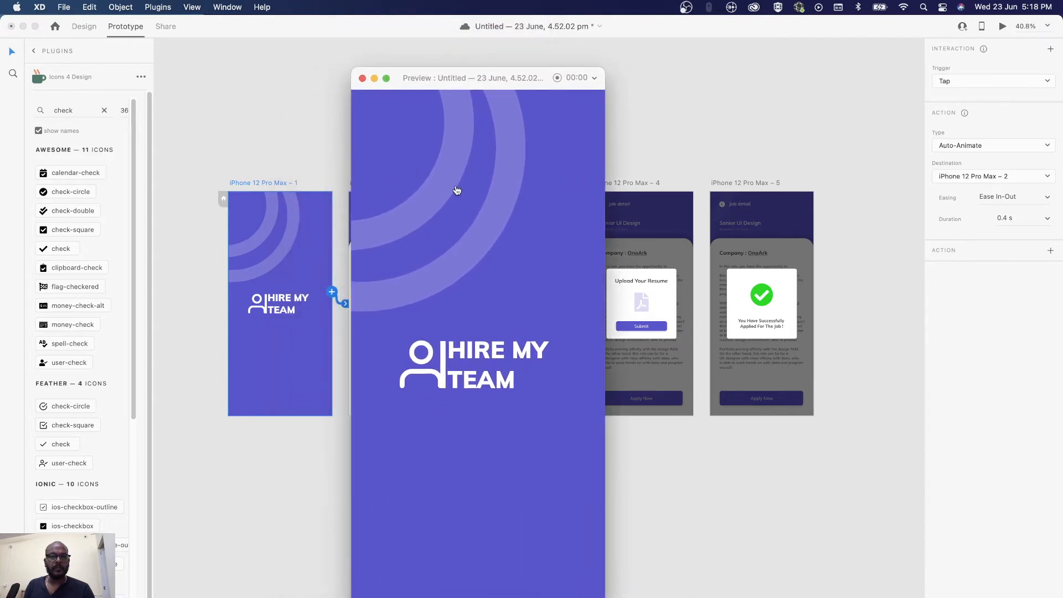
{"action": "left_click", "coordinate": [509, 358]}
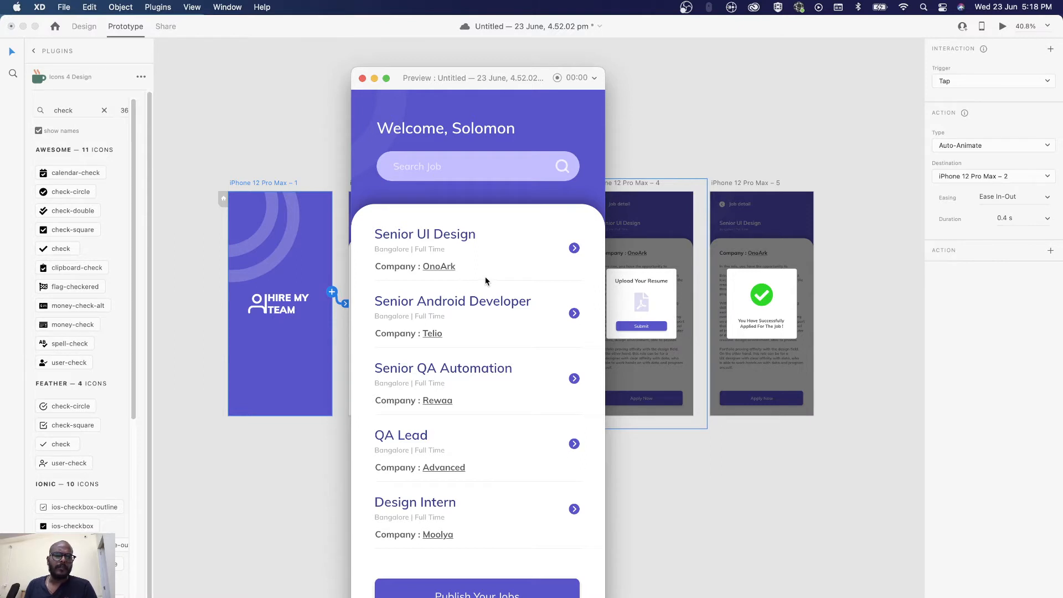
{"action": "left_click", "coordinate": [441, 239]}
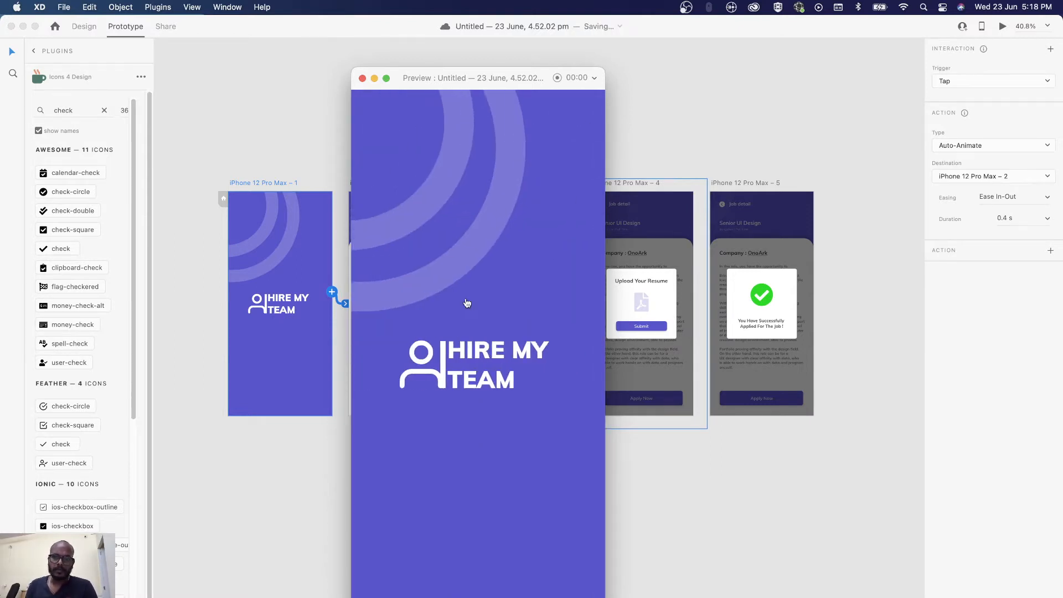
{"action": "left_click", "coordinate": [480, 357]}
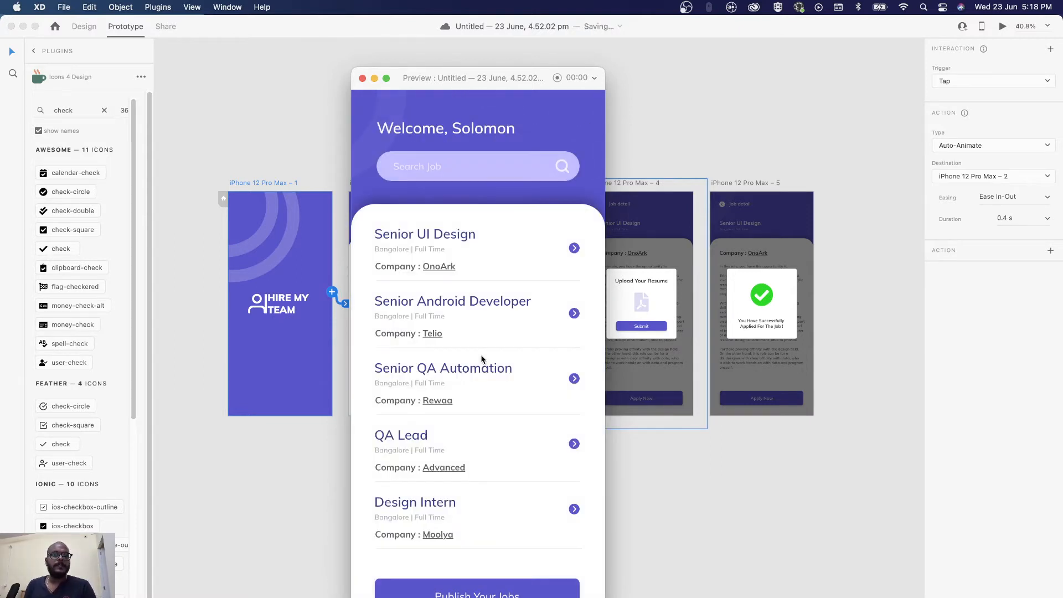
{"action": "left_click", "coordinate": [451, 228]}
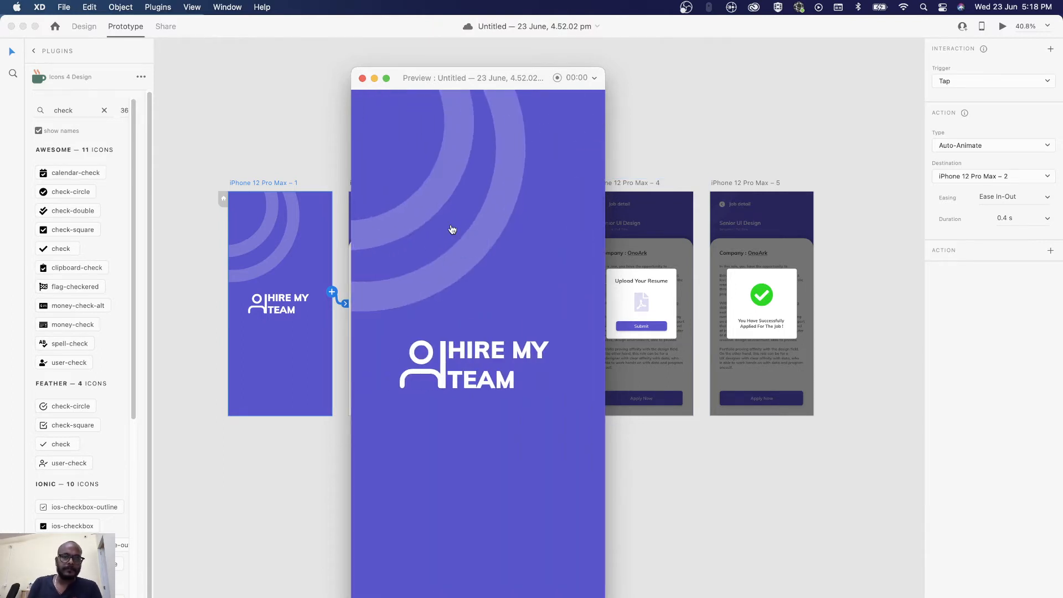
{"action": "left_click", "coordinate": [451, 229]}
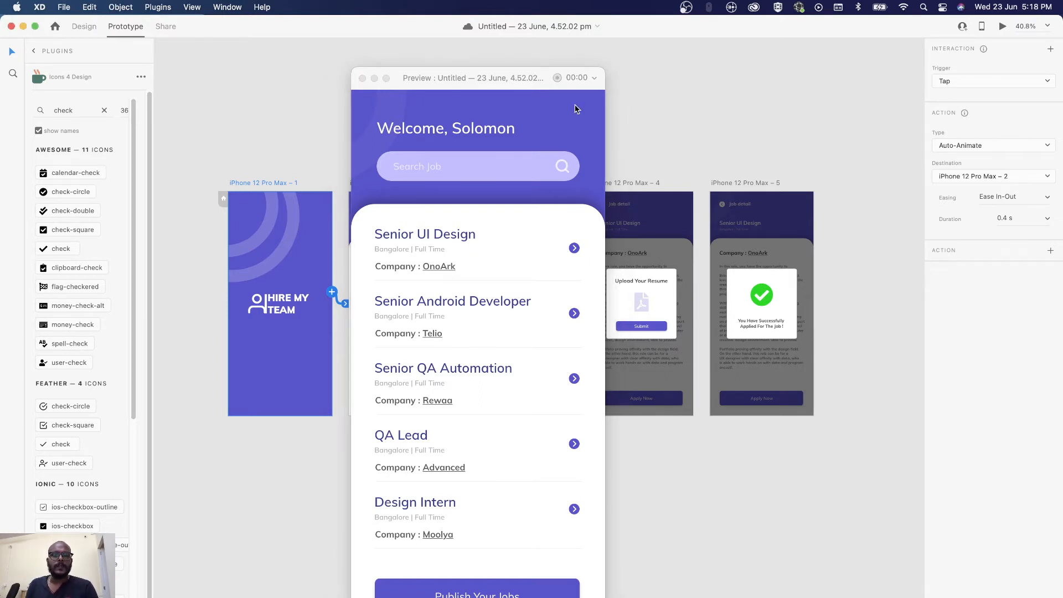
Group the Senior UI Design title, location line, company line and arrow icon on the iPhone 12 Pro Max – 2 artboard
{"action": "left_click_drag", "start_coordinate": [456, 83], "coordinate": [918, 69]}
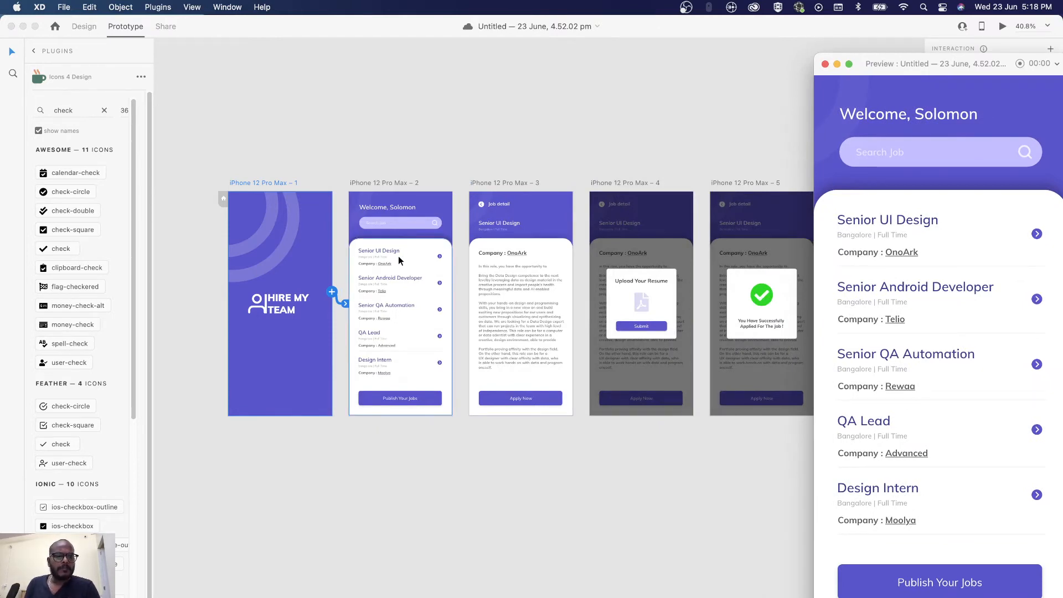
{"action": "left_click", "coordinate": [424, 147]}
{"action": "scroll", "coordinate": [420, 177], "scroll_direction": "up", "scroll_amount": 1}
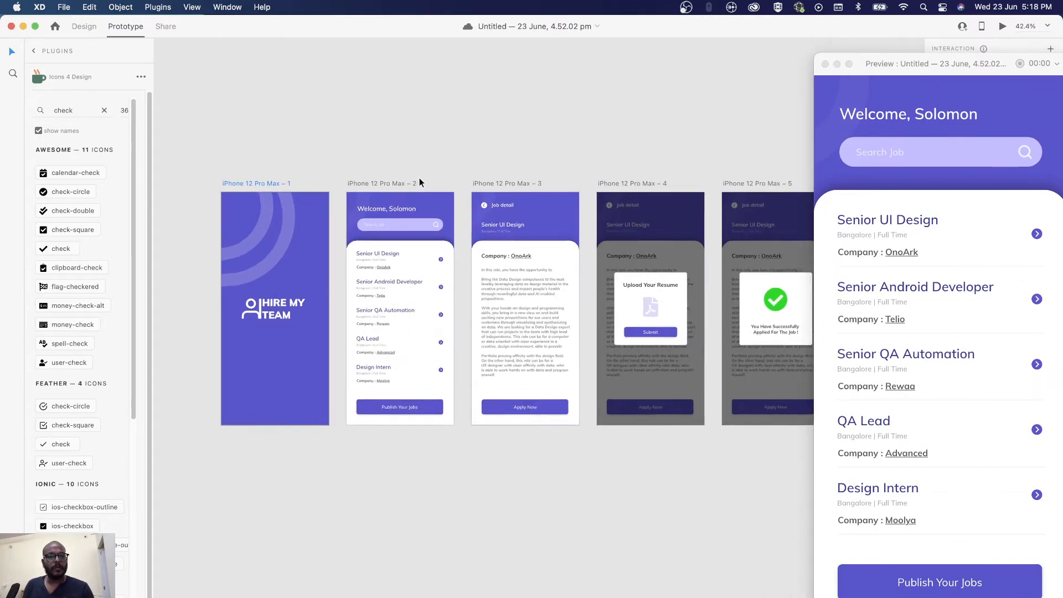
{"action": "scroll", "coordinate": [421, 178], "scroll_direction": "up", "scroll_amount": 3}
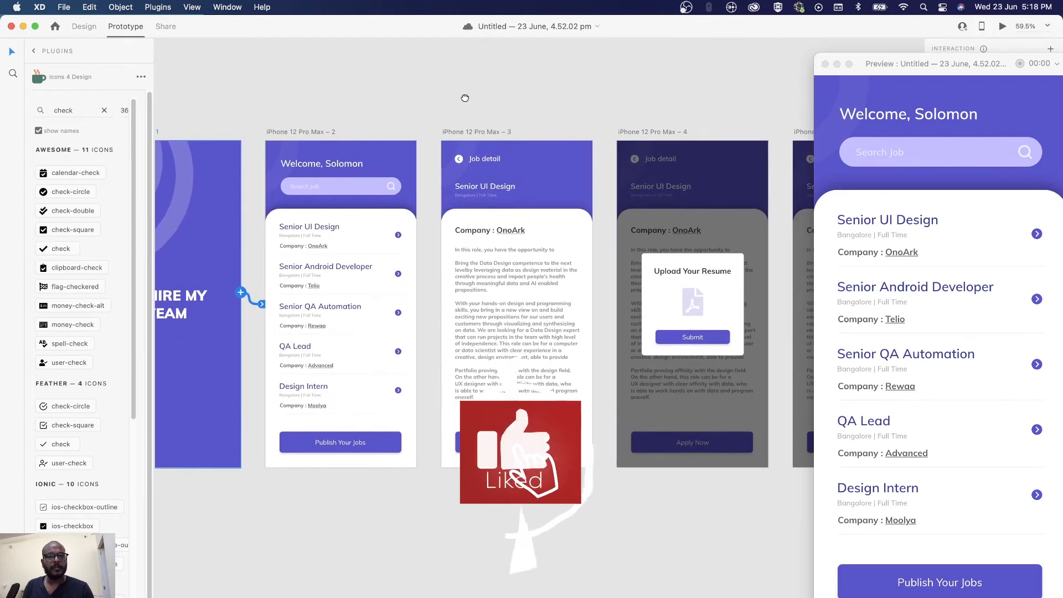
{"action": "left_click_drag", "start_coordinate": [464, 98], "coordinate": [477, 102]}
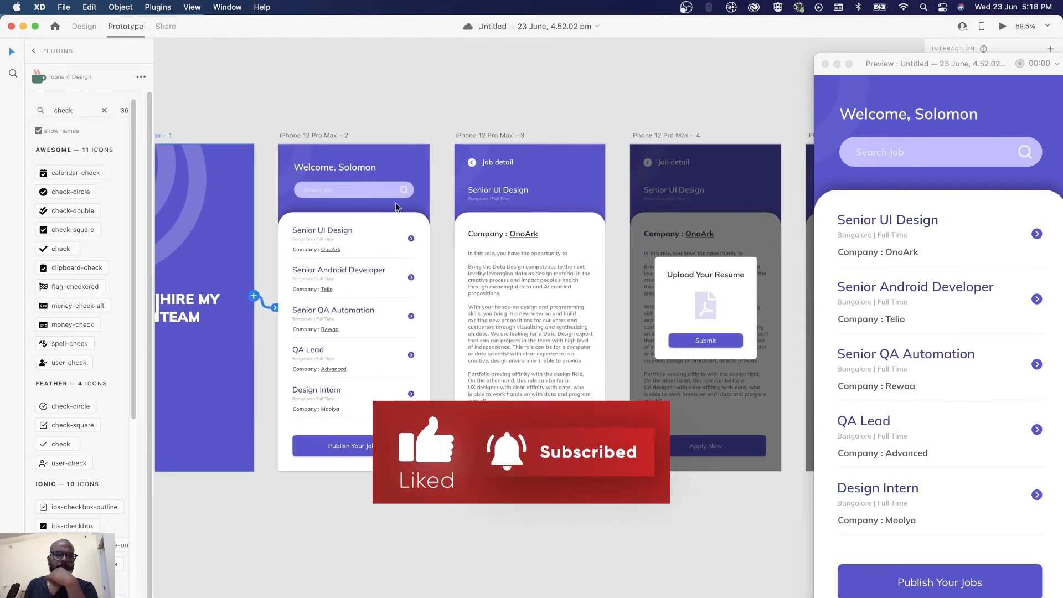
{"action": "left_click", "coordinate": [340, 228]}
{"action": "left_click", "coordinate": [316, 241], "text": "shift"}
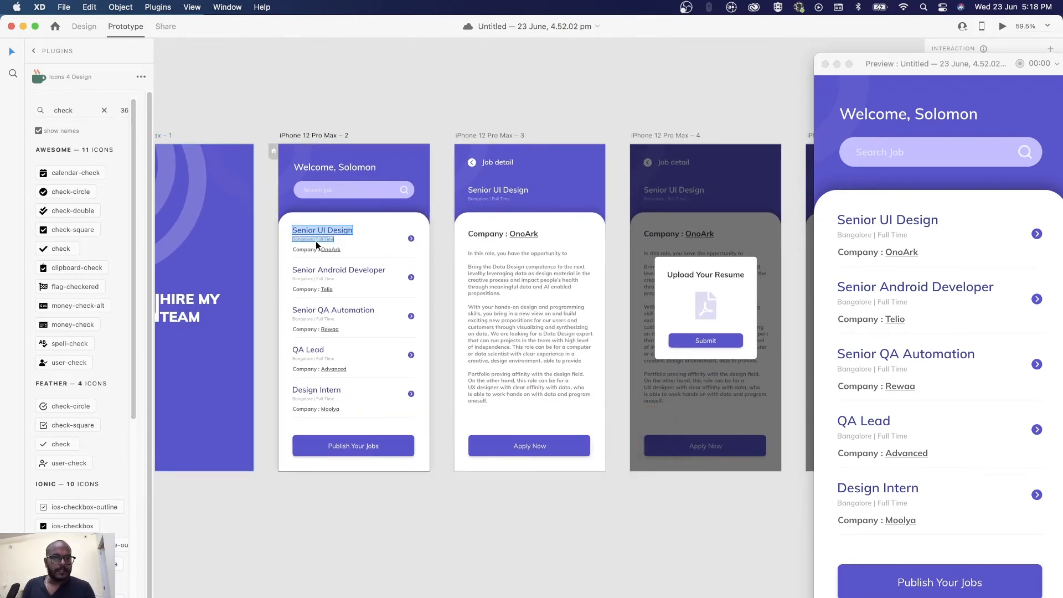
{"action": "left_click", "coordinate": [317, 248], "text": "shift"}
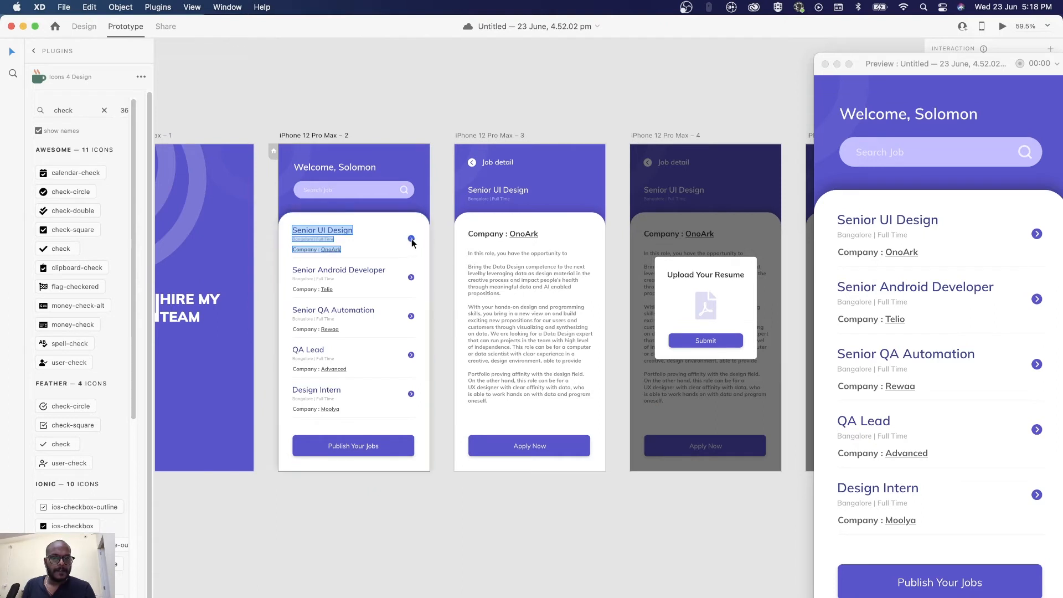
{"action": "left_click", "coordinate": [411, 239], "text": "shift"}
{"action": "key", "text": "super+g"}
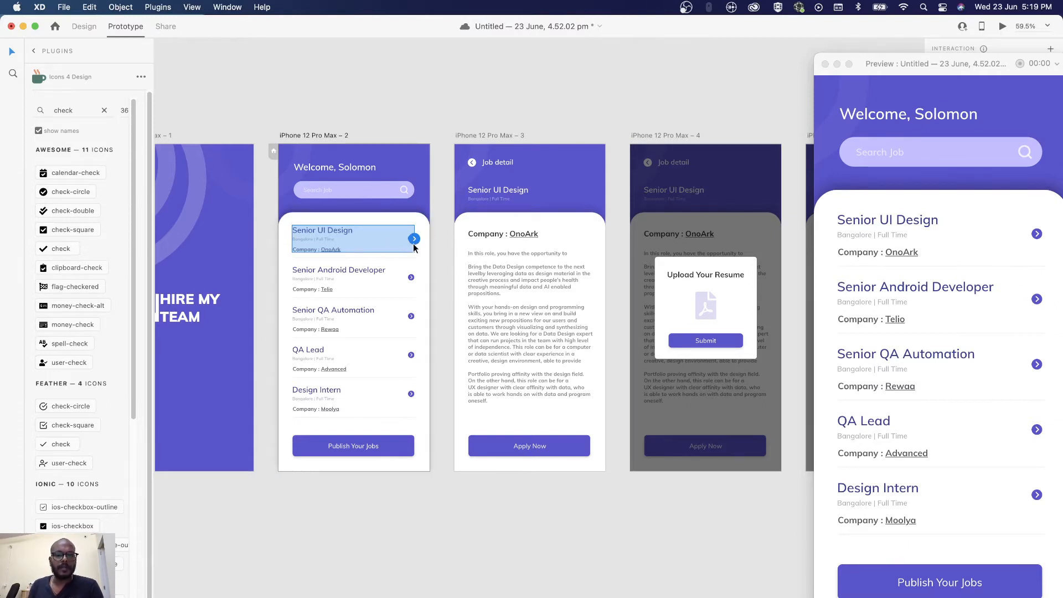
Link the Senior UI Design group to the iPhone 12 Pro Max – 3 artboard and minimize the preview window
{"action": "left_click_drag", "start_coordinate": [413, 242], "coordinate": [517, 258]}
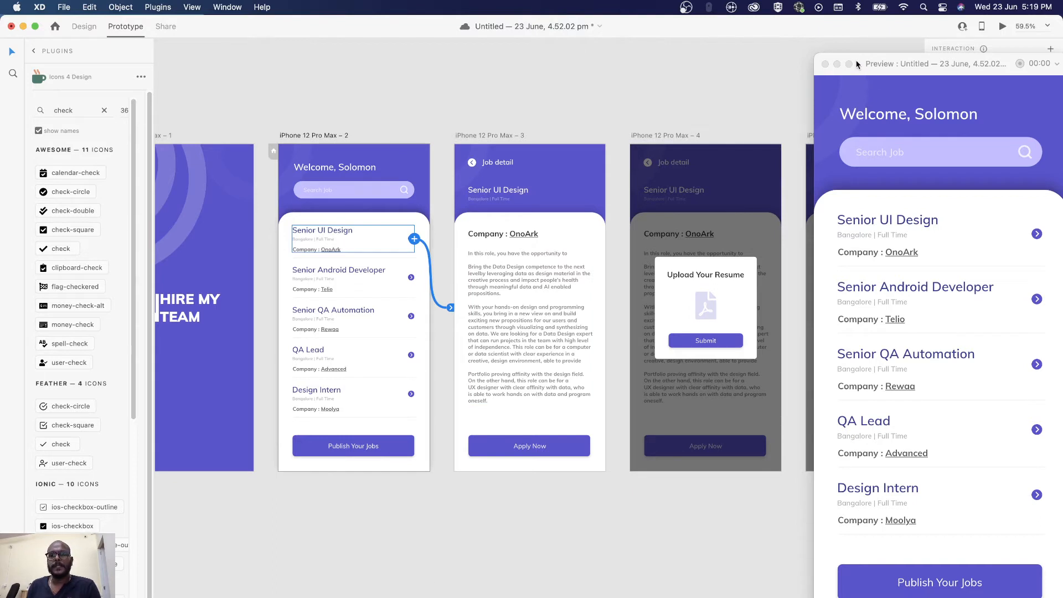
{"action": "left_click_drag", "start_coordinate": [857, 63], "coordinate": [635, 153]}
{"action": "left_click", "coordinate": [616, 157]}
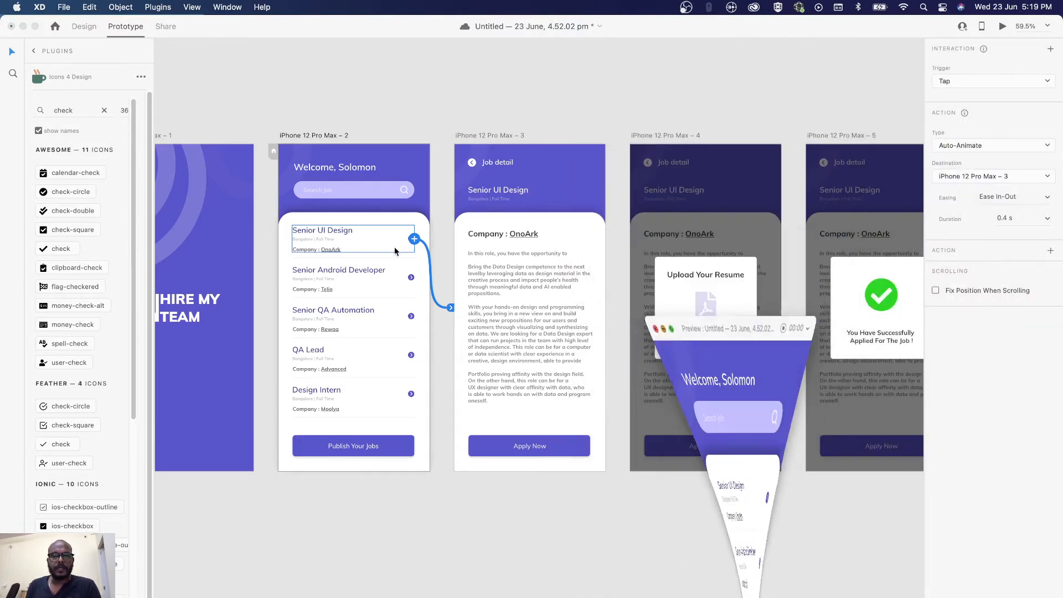
{"action": "left_click", "coordinate": [386, 245]}
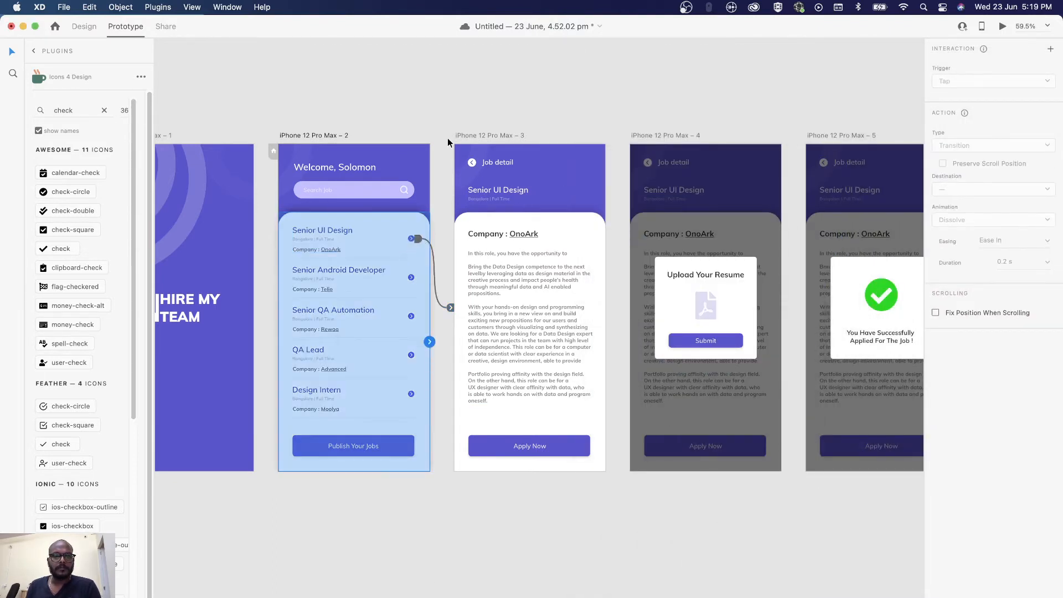
Try the Keys & Gamepad and Voice triggers on the Senior UI Design group's interaction and set the trigger back to Tap
{"action": "left_click", "coordinate": [413, 238]}
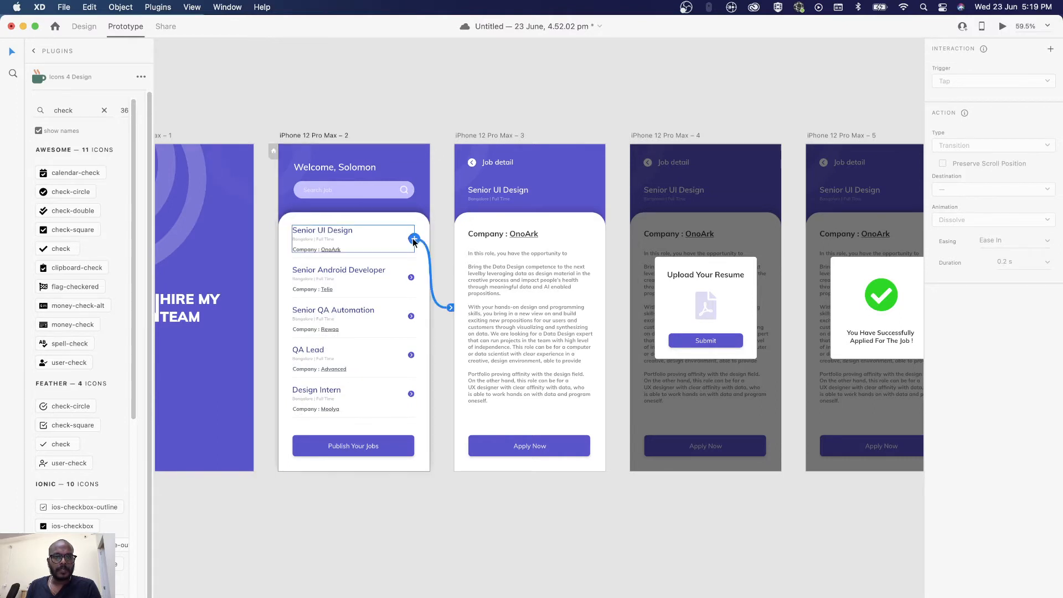
{"action": "left_click", "coordinate": [940, 84]}
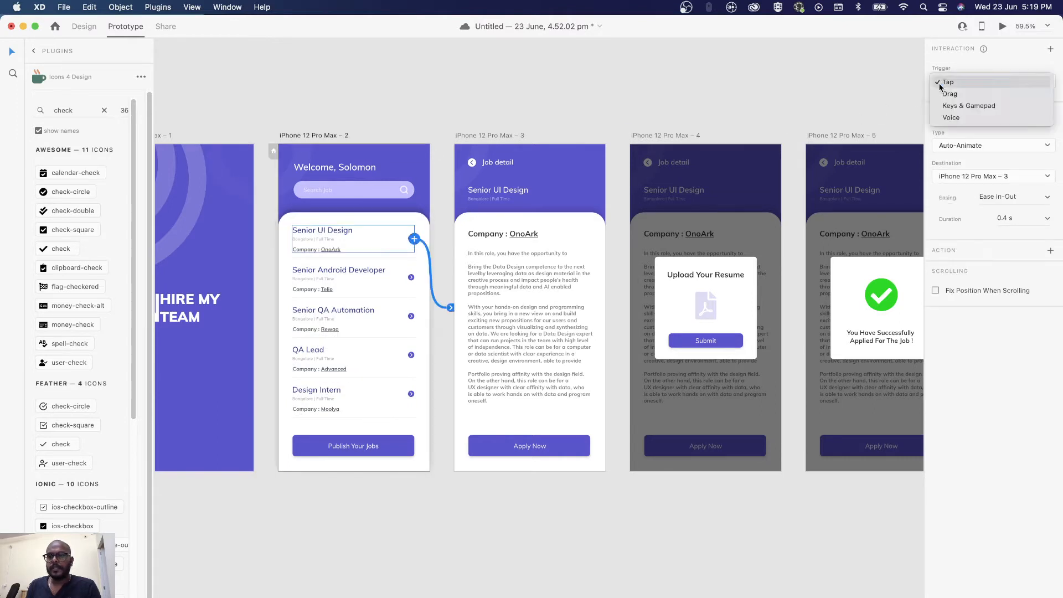
{"action": "left_click", "coordinate": [1002, 85]}
{"action": "left_click", "coordinate": [1001, 85]}
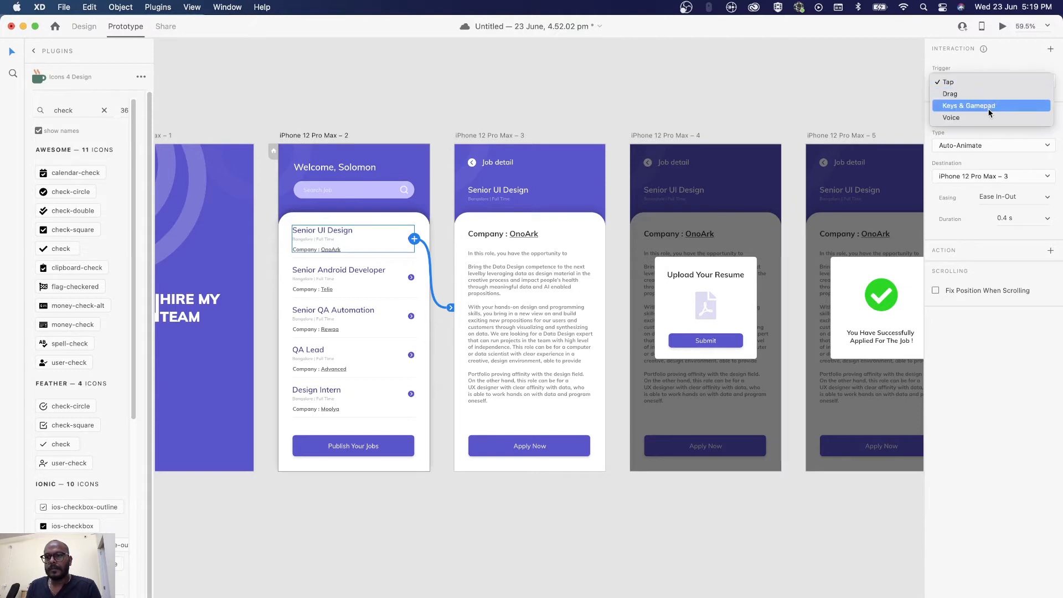
{"action": "left_click", "coordinate": [988, 107]}
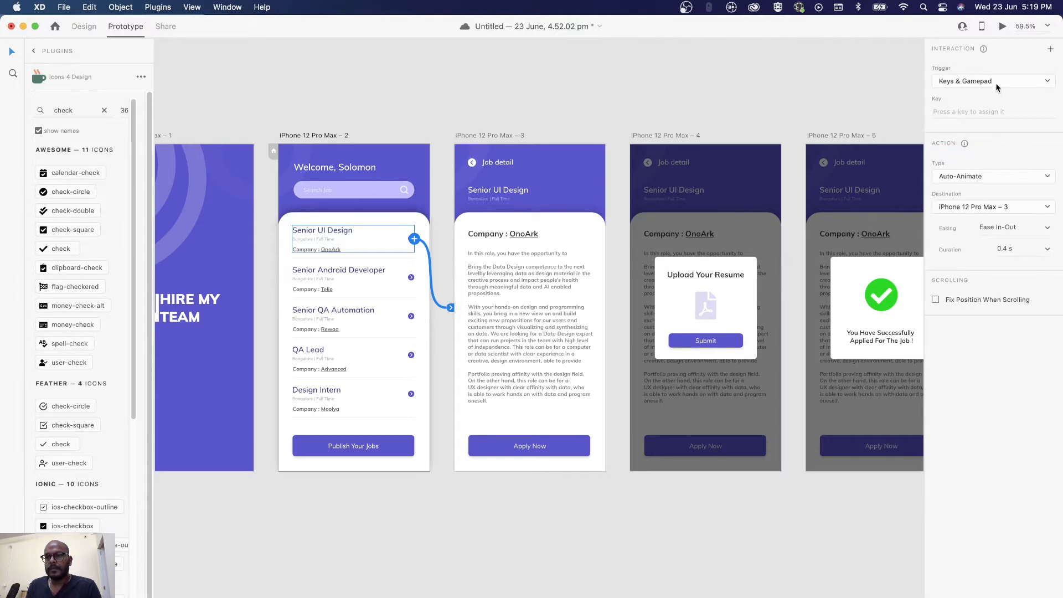
{"action": "left_click", "coordinate": [995, 84]}
{"action": "left_click", "coordinate": [989, 99]}
{"action": "left_click", "coordinate": [984, 82]}
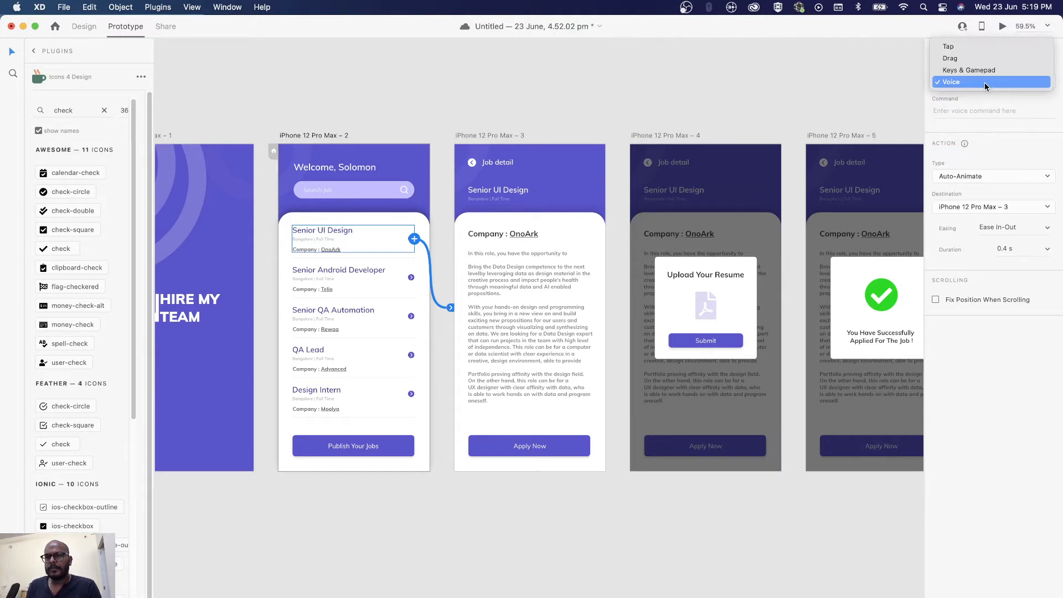
{"action": "key", "text": "Escape"}
{"action": "left_click", "coordinate": [982, 83]}
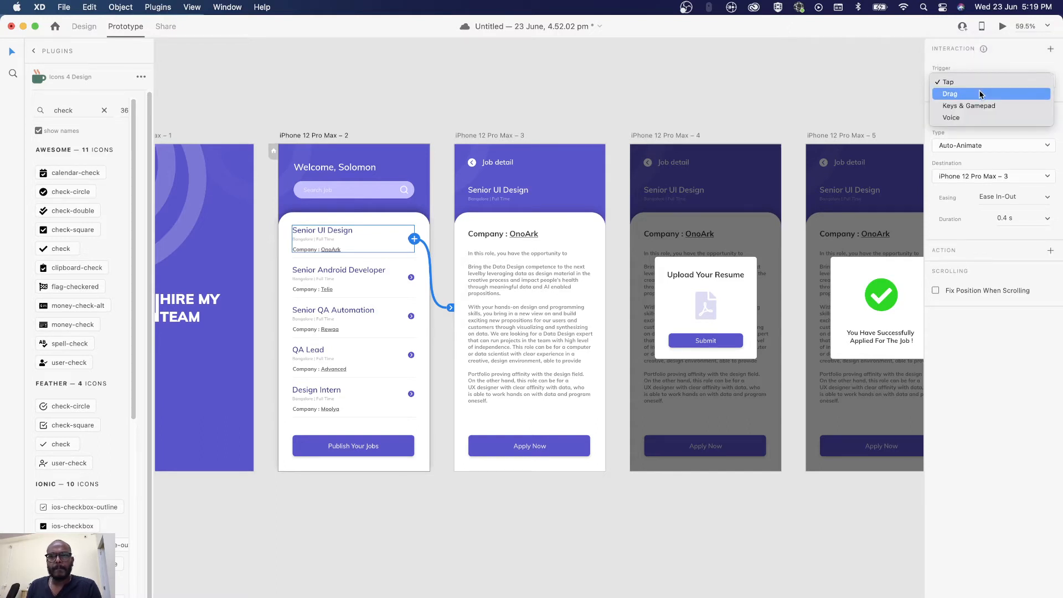
{"action": "left_click", "coordinate": [976, 84]}
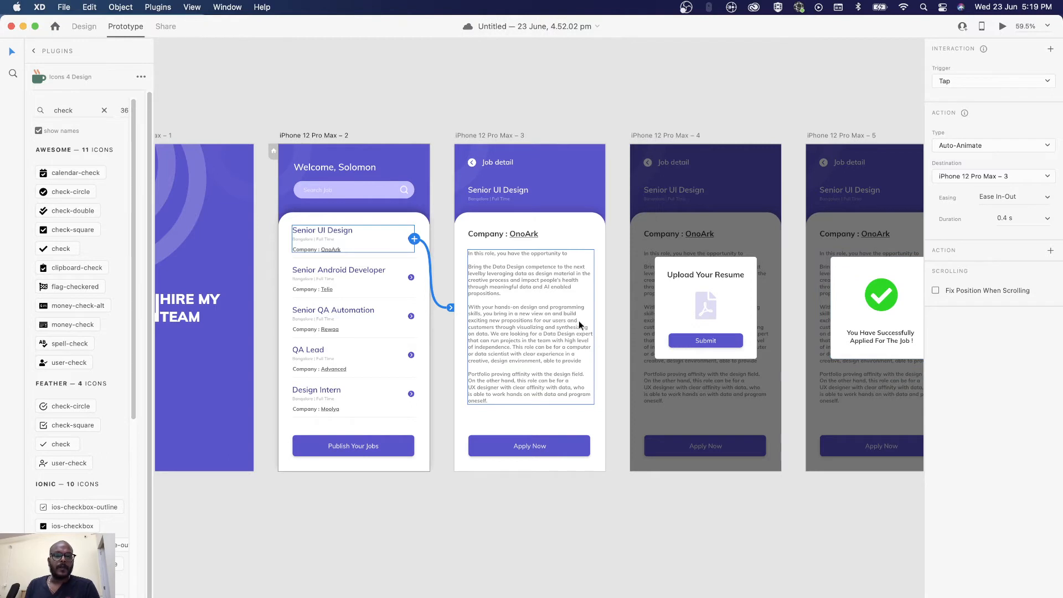
Group the back arrow and Job detail title on the iPhone 12 Pro Max – 3 artboard and link the group to iPhone 12 Pro Max – 2
{"action": "left_click", "coordinate": [537, 176]}
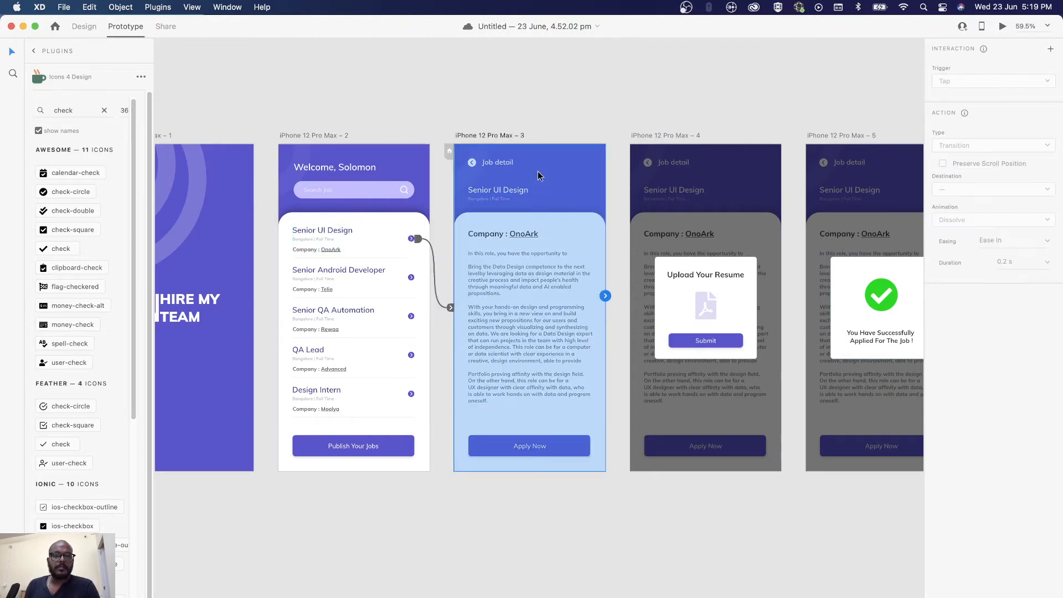
{"action": "left_click", "coordinate": [472, 166]}
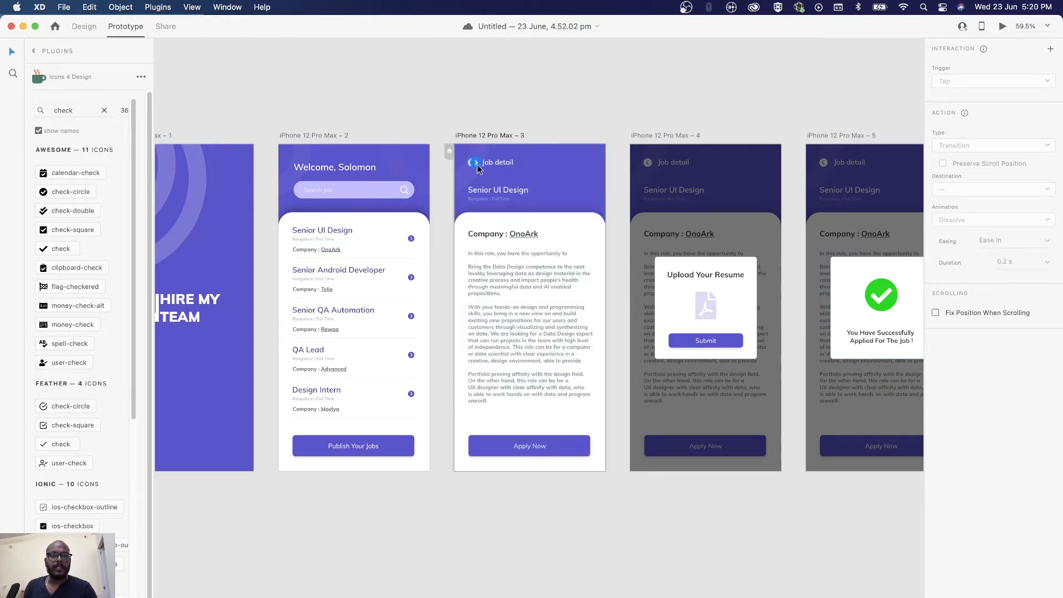
{"action": "left_click", "coordinate": [488, 169], "text": "shift"}
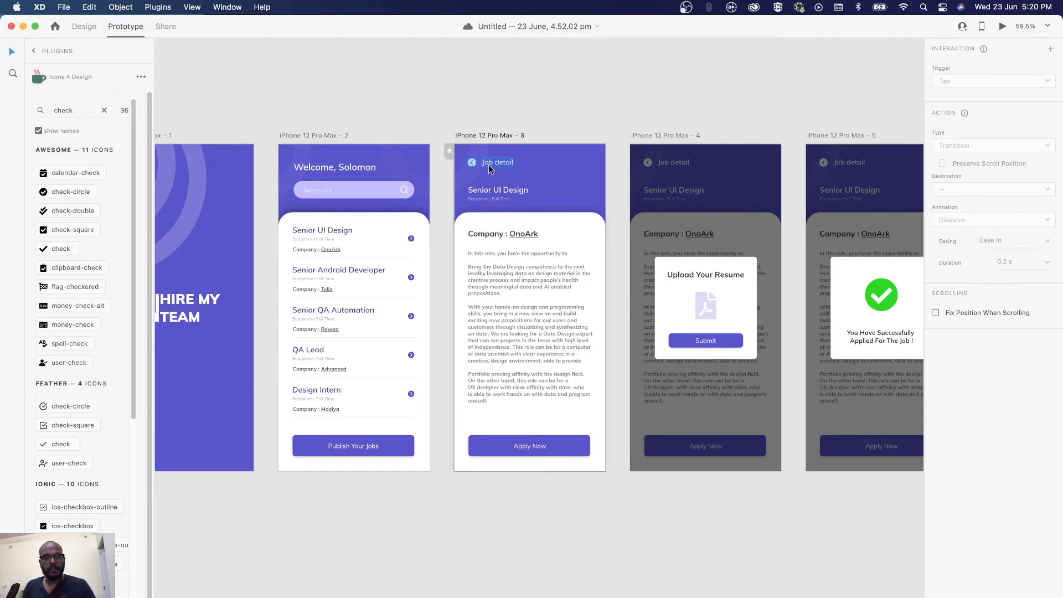
{"action": "key", "text": "super+g"}
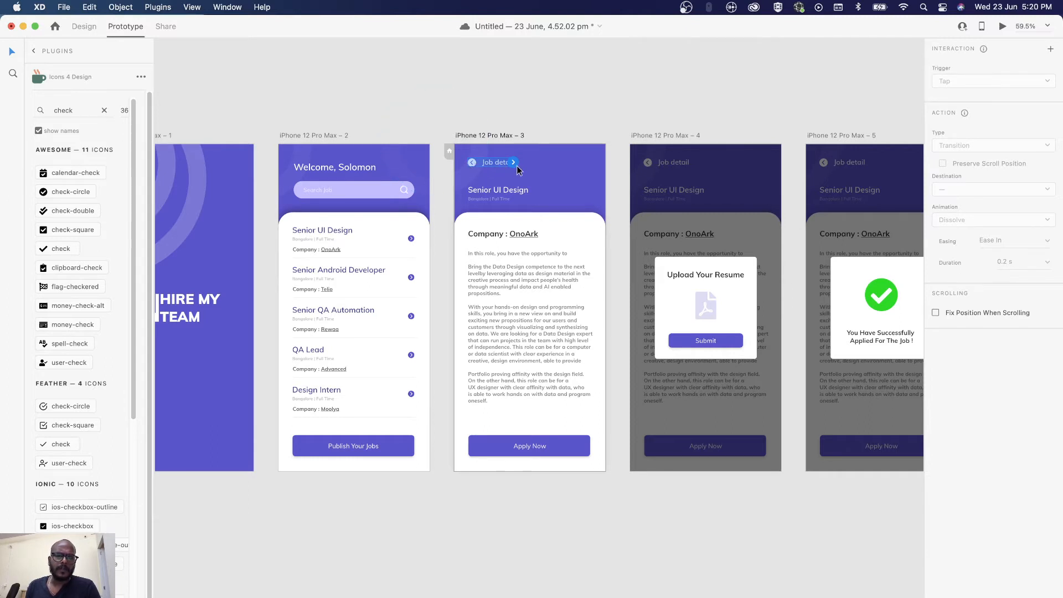
{"action": "left_click_drag", "start_coordinate": [515, 162], "coordinate": [391, 206]}
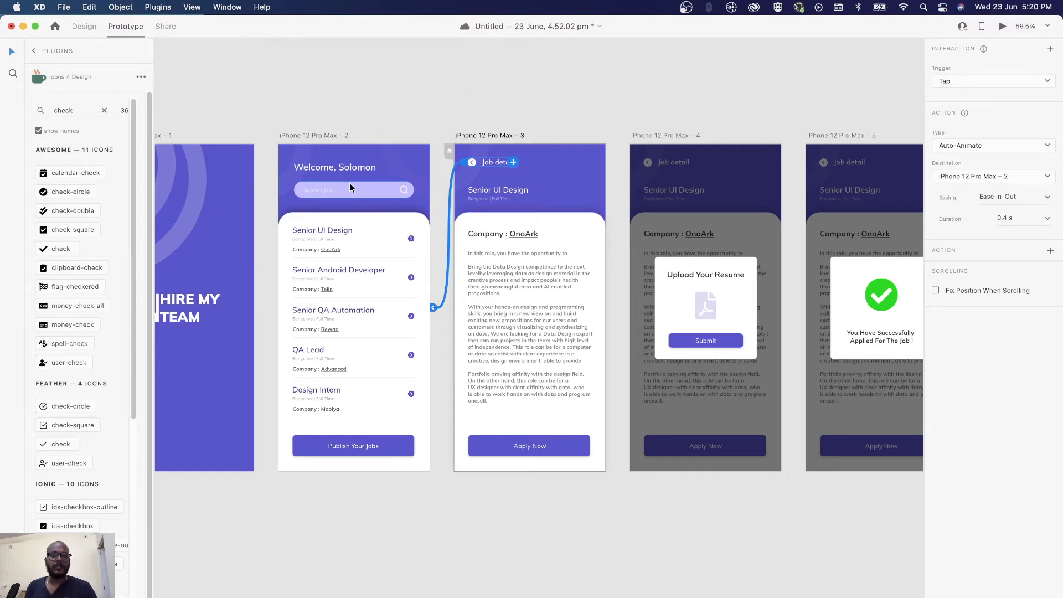
Preview from the iPhone 12 Pro Max – 2 artboard, test opening Senior UI Design and going back, and minimize the preview
{"action": "left_click", "coordinate": [312, 137]}
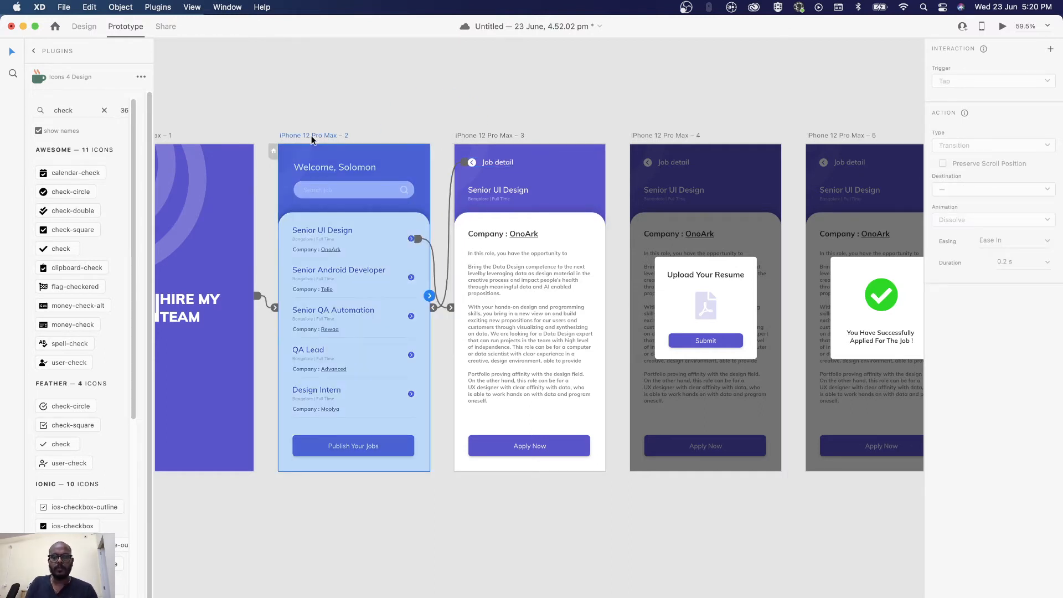
{"action": "key", "text": "super+Return"}
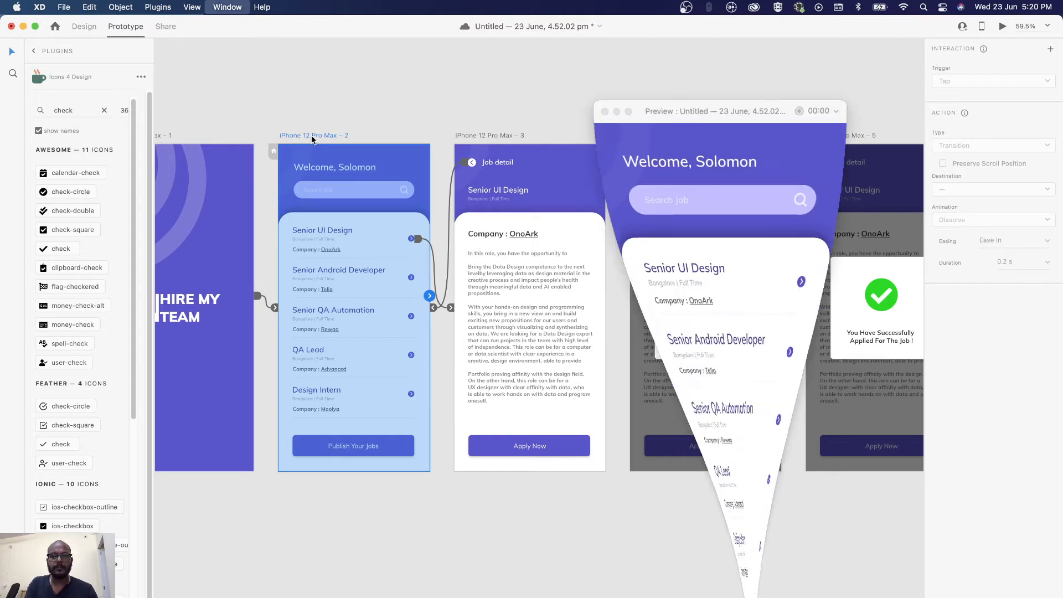
{"action": "left_click_drag", "start_coordinate": [678, 162], "coordinate": [631, 74]}
{"action": "key", "text": "Left"}
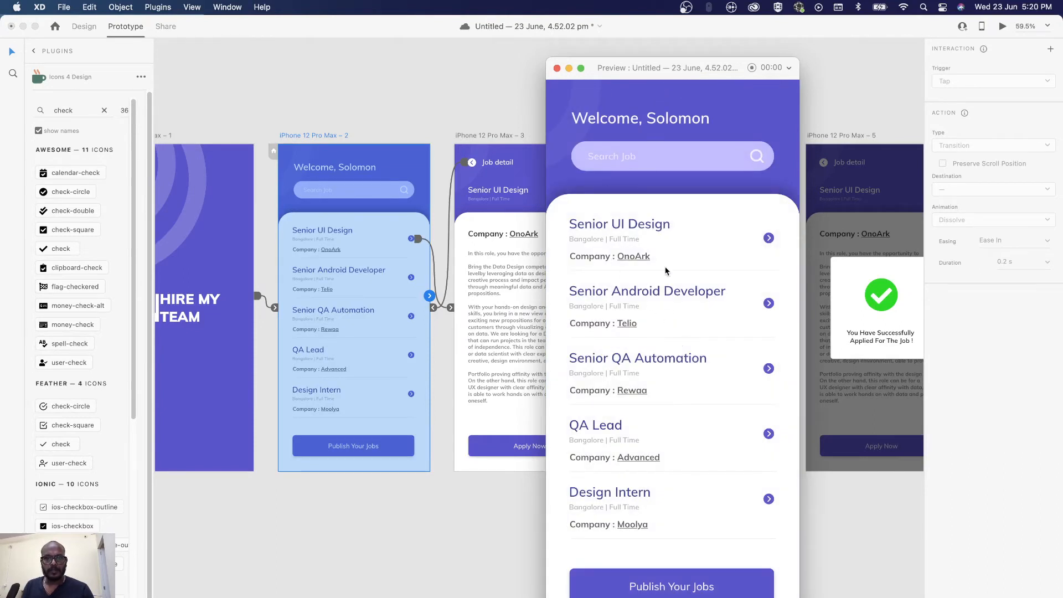
{"action": "left_click", "coordinate": [653, 232]}
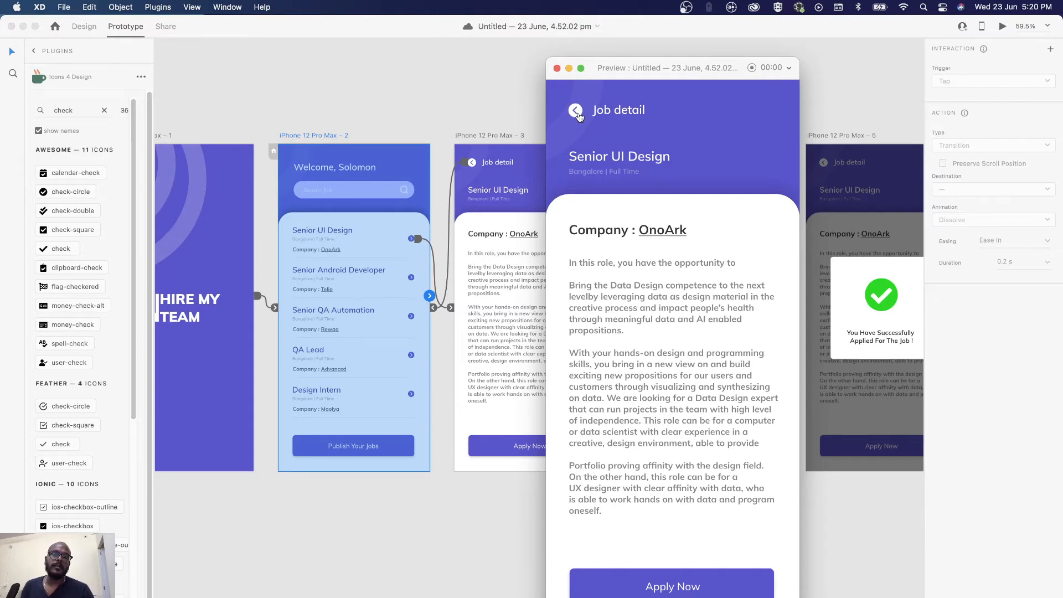
{"action": "left_click", "coordinate": [577, 113]}
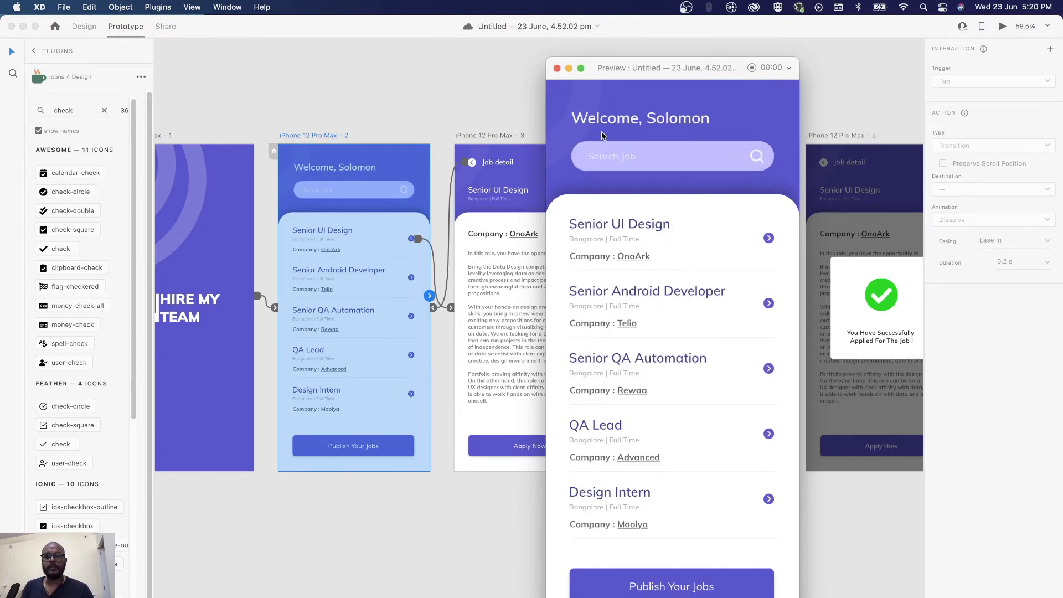
{"action": "left_click", "coordinate": [568, 69]}
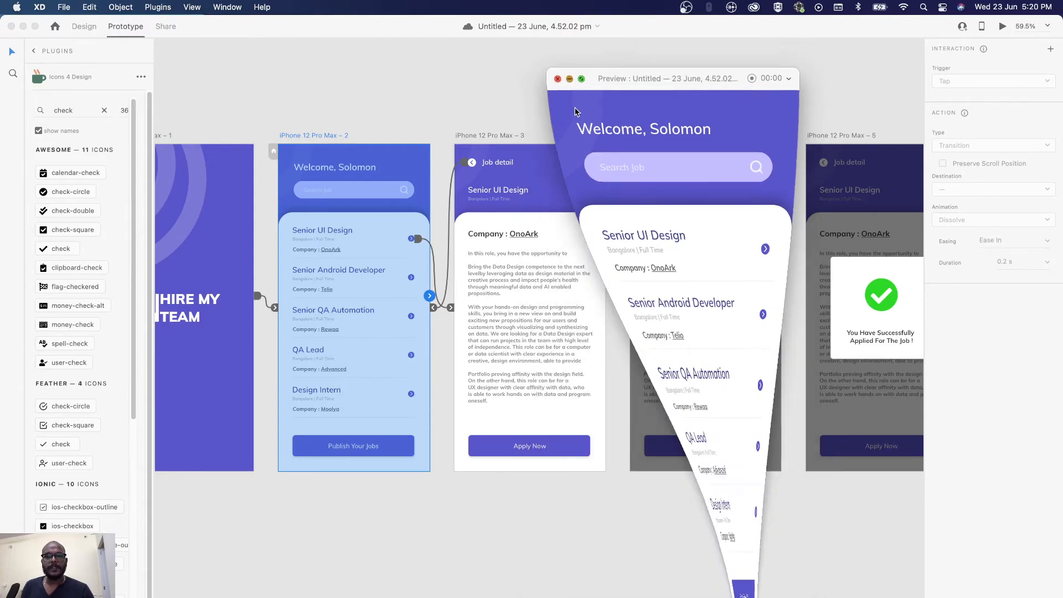
Link the Apply Now button on the iPhone 12 Pro Max – 3 artboard to the iPhone 12 Pro Max – 4 artboard
{"action": "left_click", "coordinate": [569, 493]}
{"action": "left_click", "coordinate": [559, 448]}
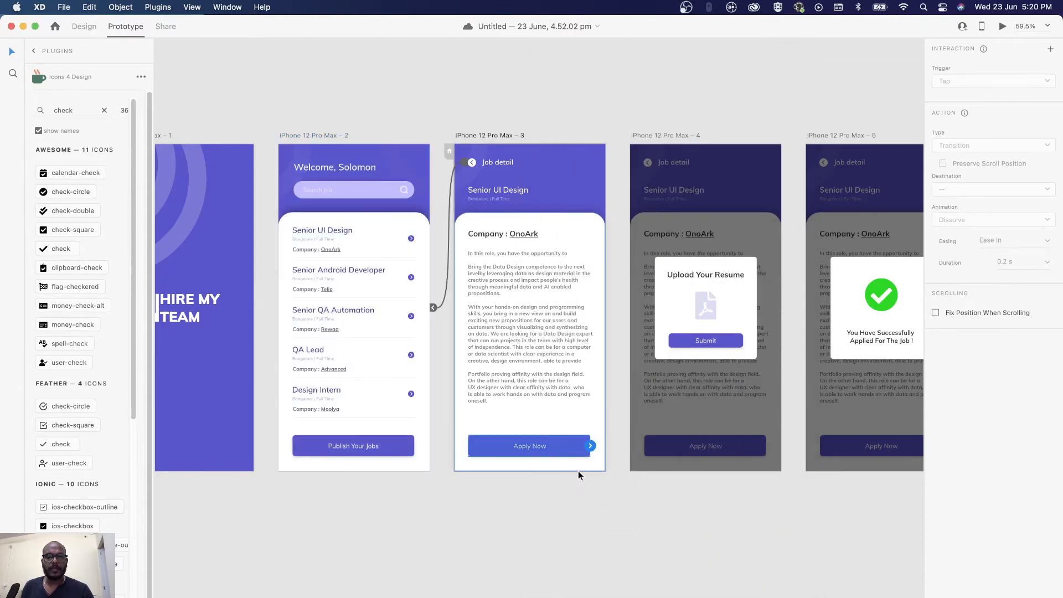
{"action": "left_click_drag", "start_coordinate": [736, 518], "coordinate": [657, 489]}
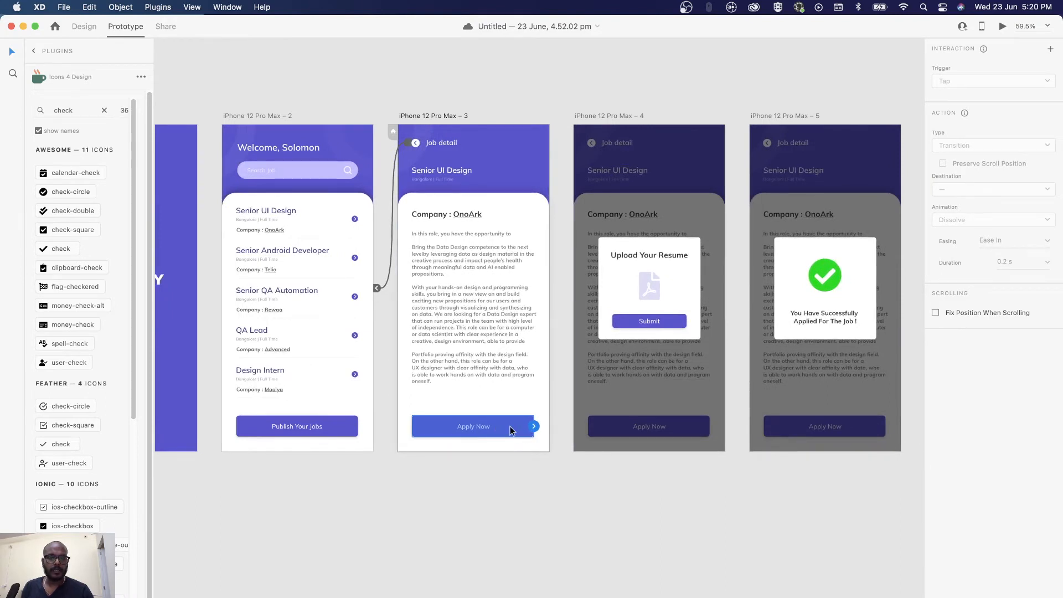
{"action": "left_click_drag", "start_coordinate": [535, 427], "coordinate": [635, 283]}
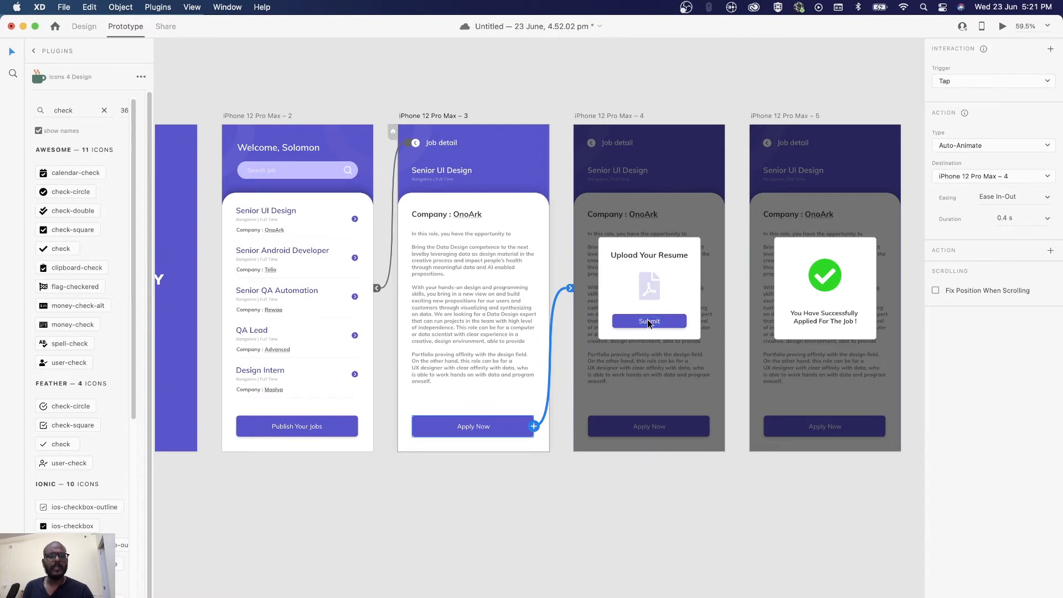
On the iPhone 12 Pro Max – 4 artboard, link the dark overlay to artboard 3 and the Upload Your Resume pop-up to artboard 5
{"action": "scroll", "coordinate": [649, 323], "scroll_direction": "right", "scroll_amount": 2}
{"action": "scroll", "coordinate": [649, 323], "scroll_direction": "down", "scroll_amount": 1}
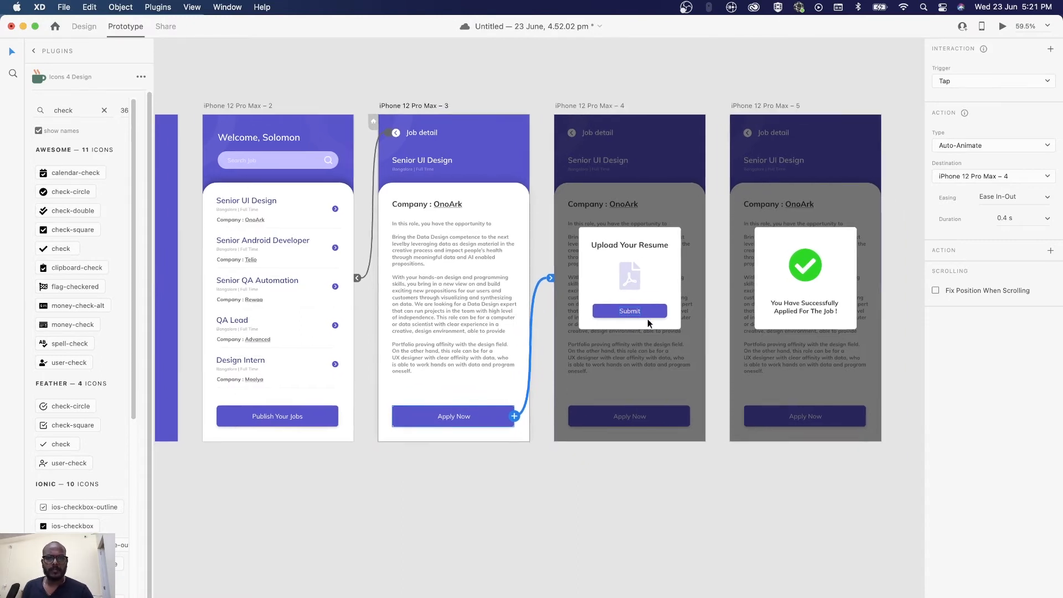
{"action": "scroll", "coordinate": [648, 322], "scroll_direction": "right", "scroll_amount": 2}
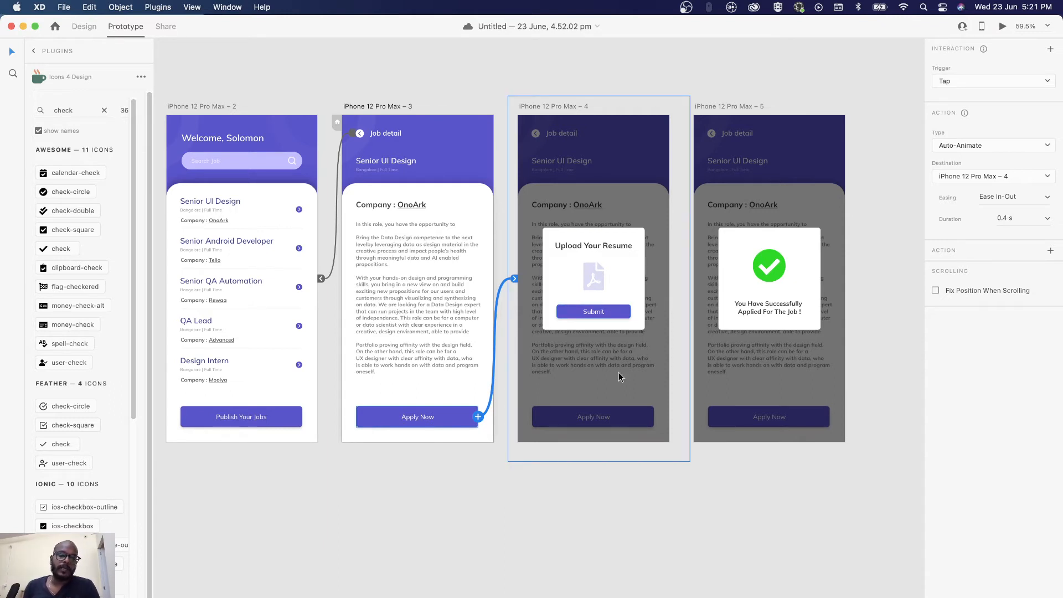
{"action": "left_click", "coordinate": [619, 372]}
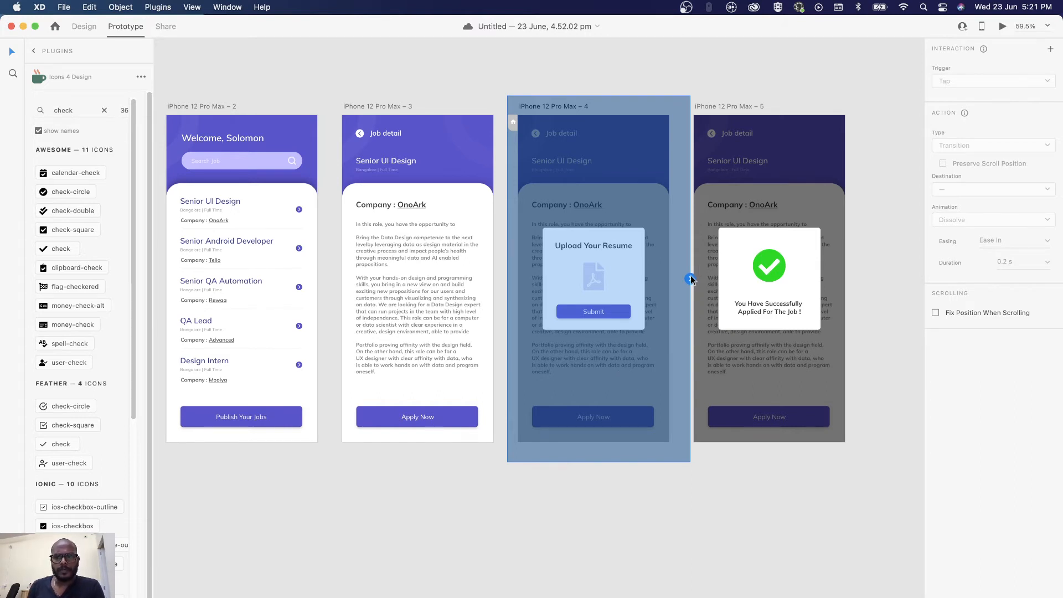
{"action": "left_click", "coordinate": [685, 526]}
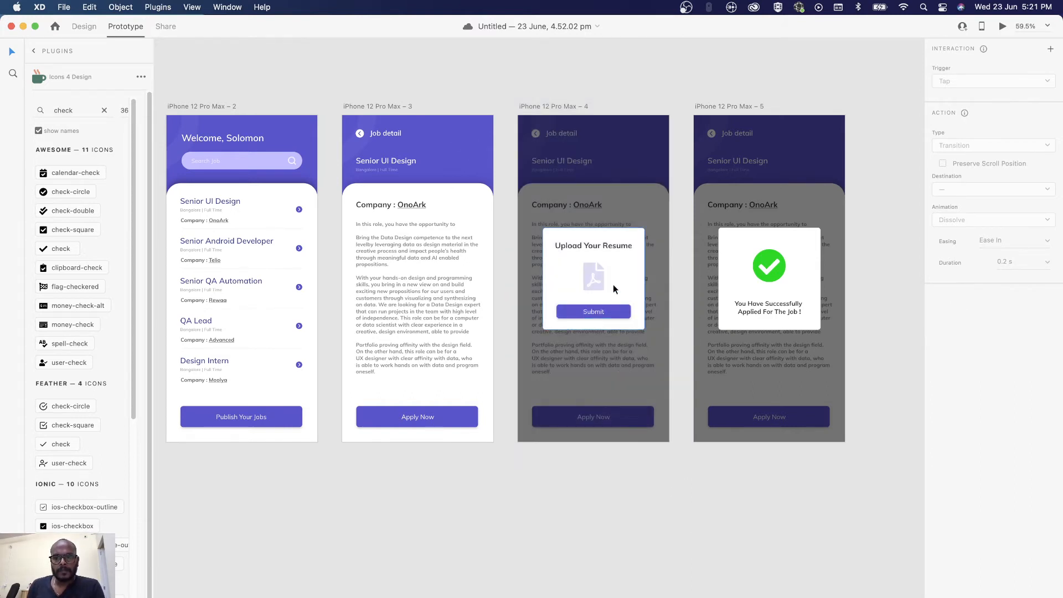
{"action": "left_click", "coordinate": [621, 199]}
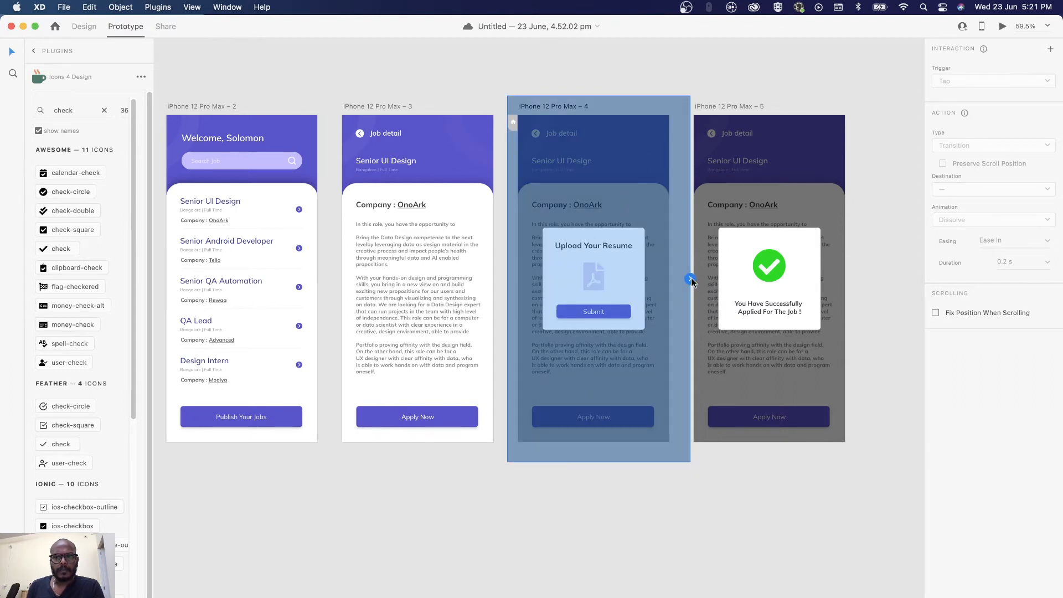
{"action": "left_click_drag", "start_coordinate": [691, 282], "coordinate": [478, 360]}
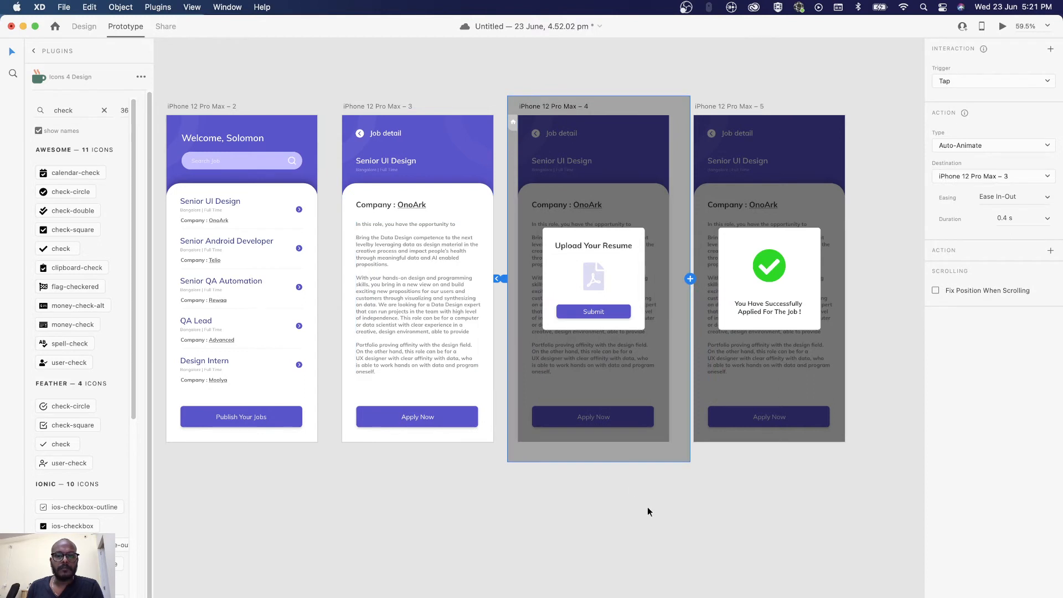
{"action": "left_click", "coordinate": [630, 277]}
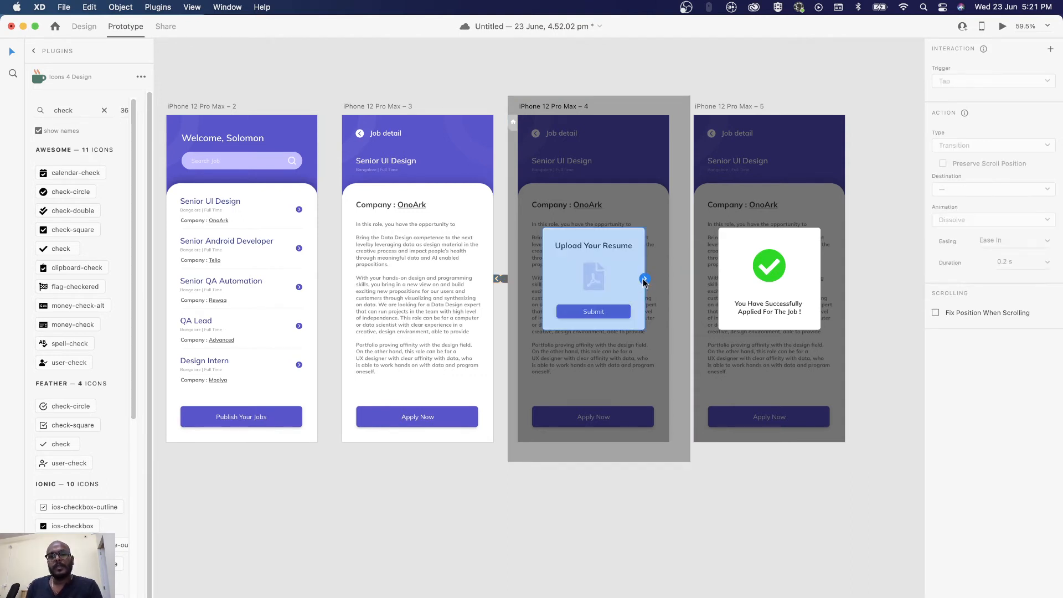
{"action": "left_click_drag", "start_coordinate": [645, 278], "coordinate": [731, 276]}
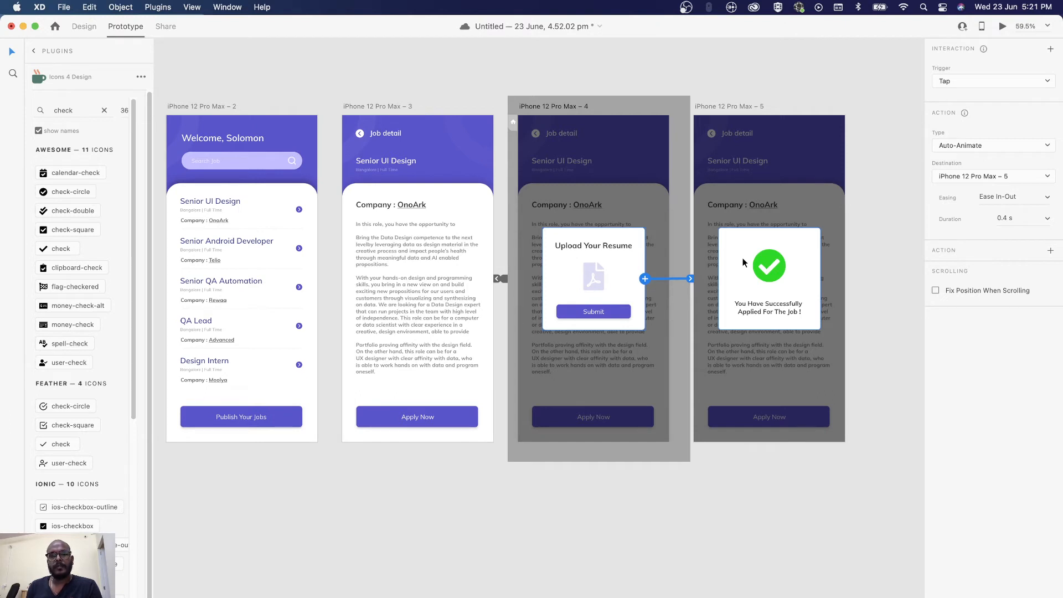
Link the dark overlay behind the success pop-up on the iPhone 12 Pro Max – 5 artboard to iPhone 12 Pro Max – 2
{"action": "left_click", "coordinate": [762, 242]}
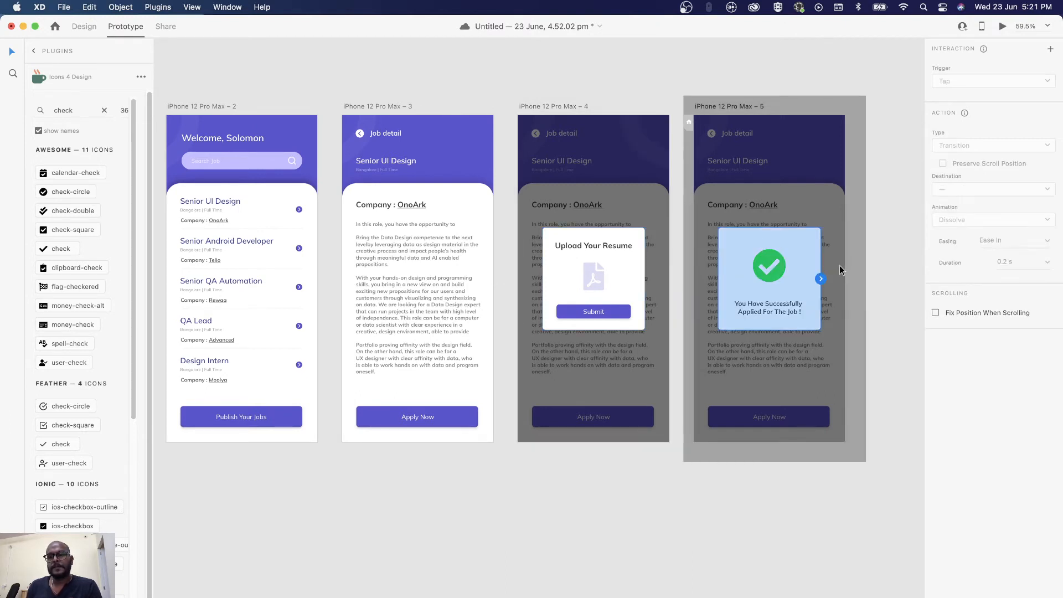
{"action": "left_click", "coordinate": [862, 269]}
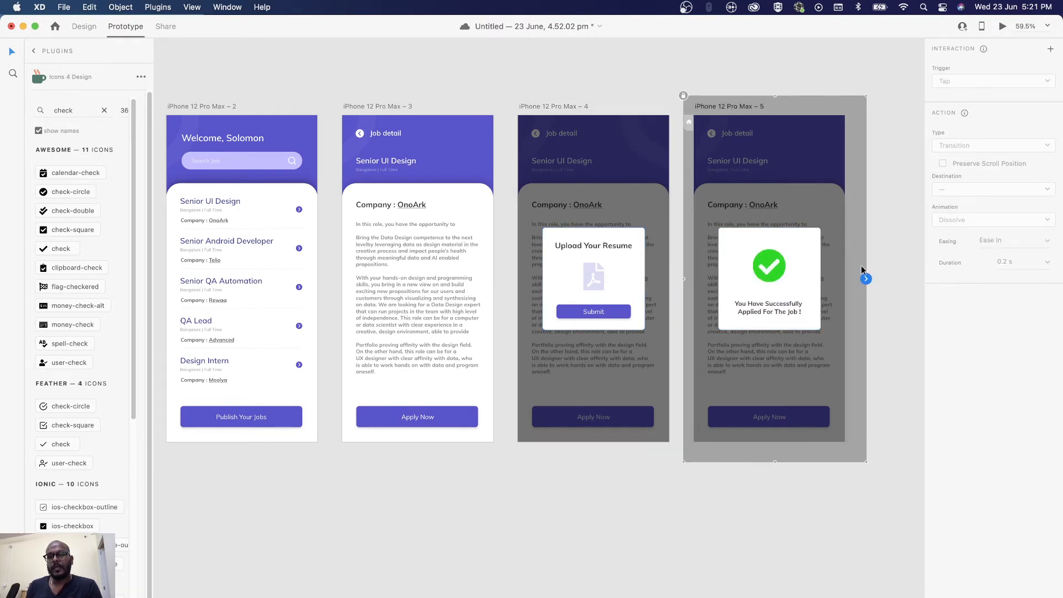
{"action": "left_click_drag", "start_coordinate": [866, 279], "coordinate": [279, 270]}
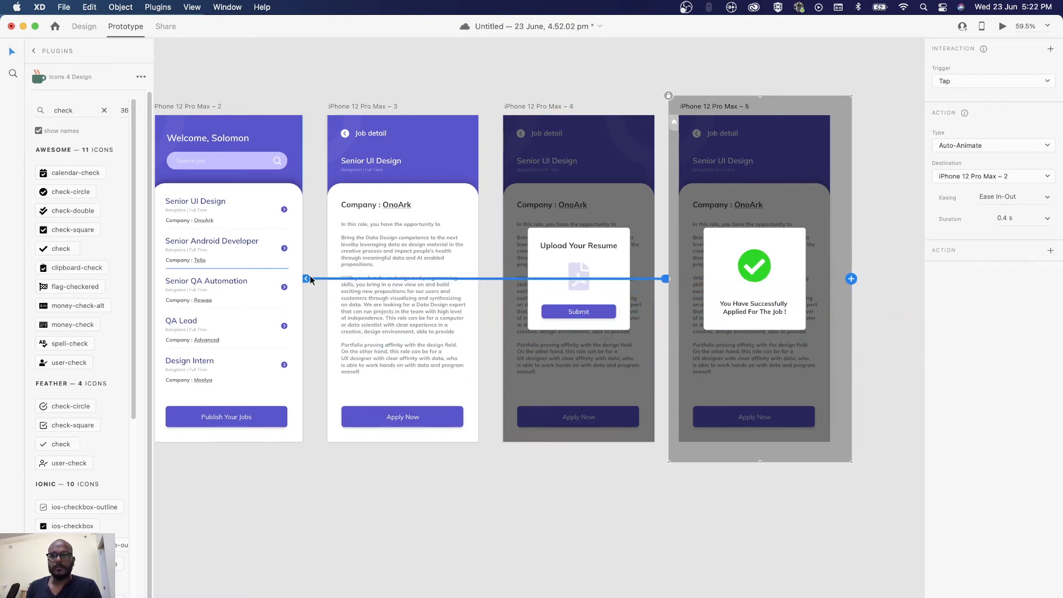
Try the Drag, Keys & Gamepad and Voice triggers on the iPhone 12 Pro Max – 5 overlay link, and return it to Tap
{"action": "left_click", "coordinate": [1016, 82]}
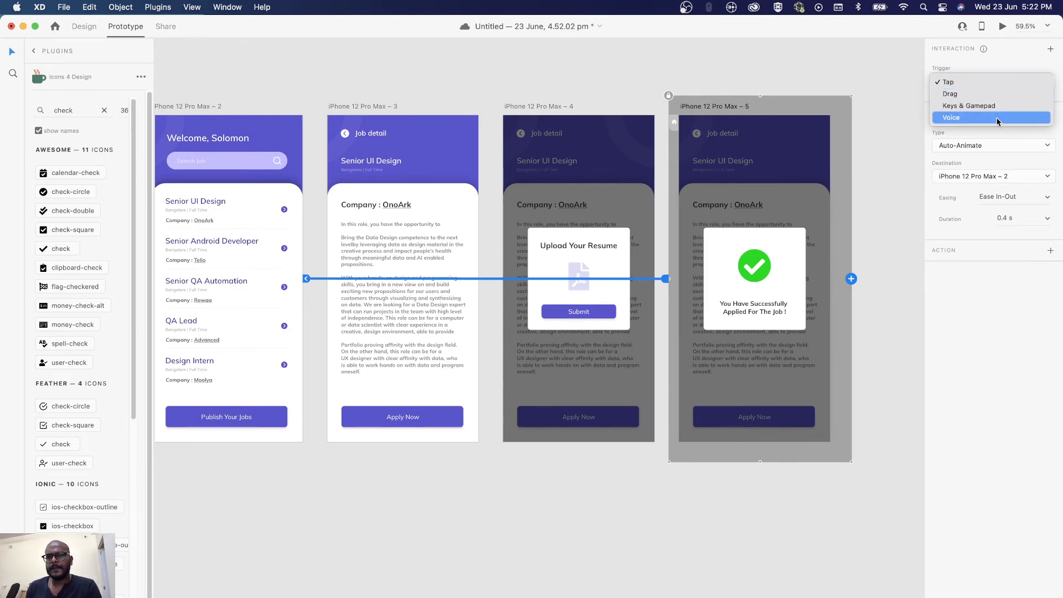
{"action": "left_click", "coordinate": [969, 94]}
{"action": "left_click", "coordinate": [982, 83]}
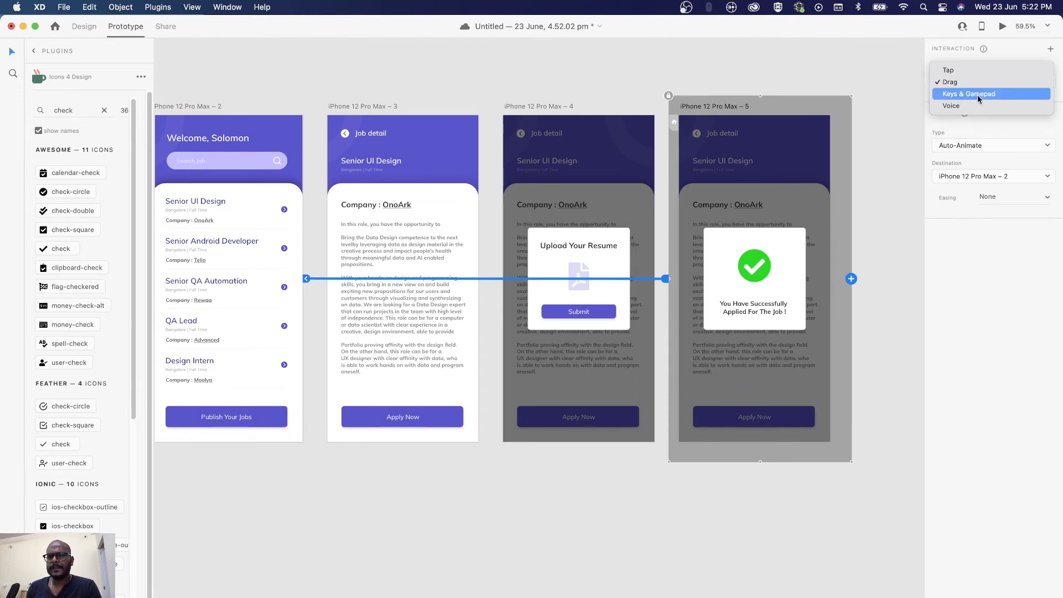
{"action": "left_click", "coordinate": [978, 94]}
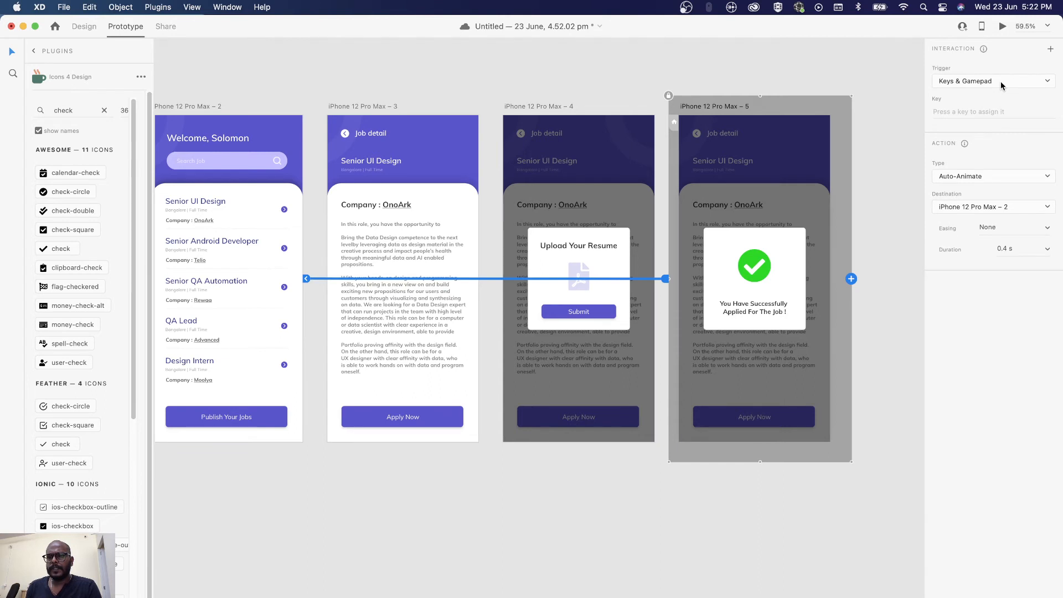
{"action": "left_click", "coordinate": [1000, 82]}
{"action": "left_click", "coordinate": [997, 94]}
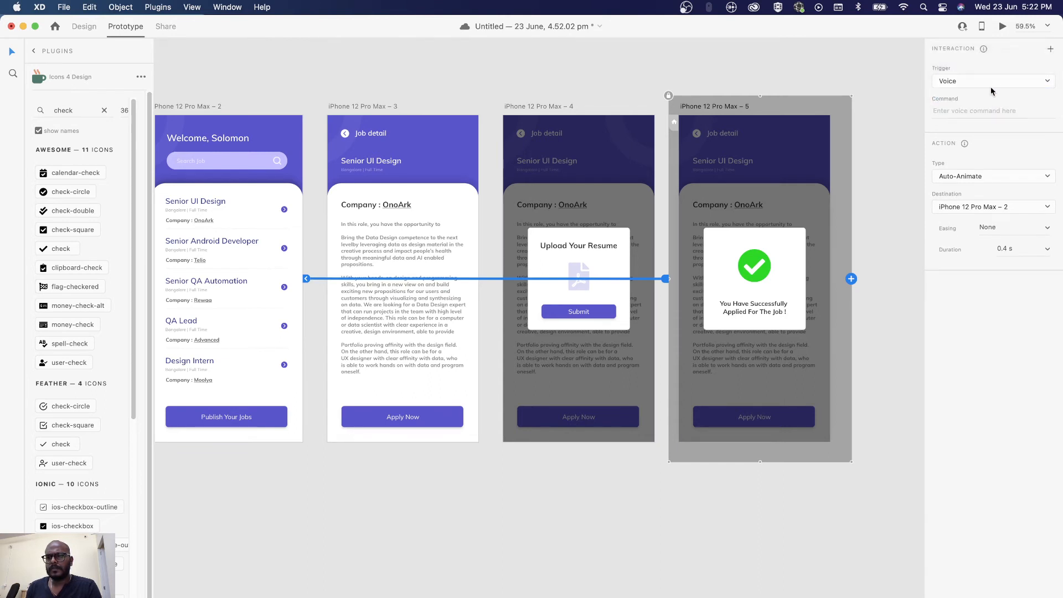
{"action": "left_click", "coordinate": [994, 82]}
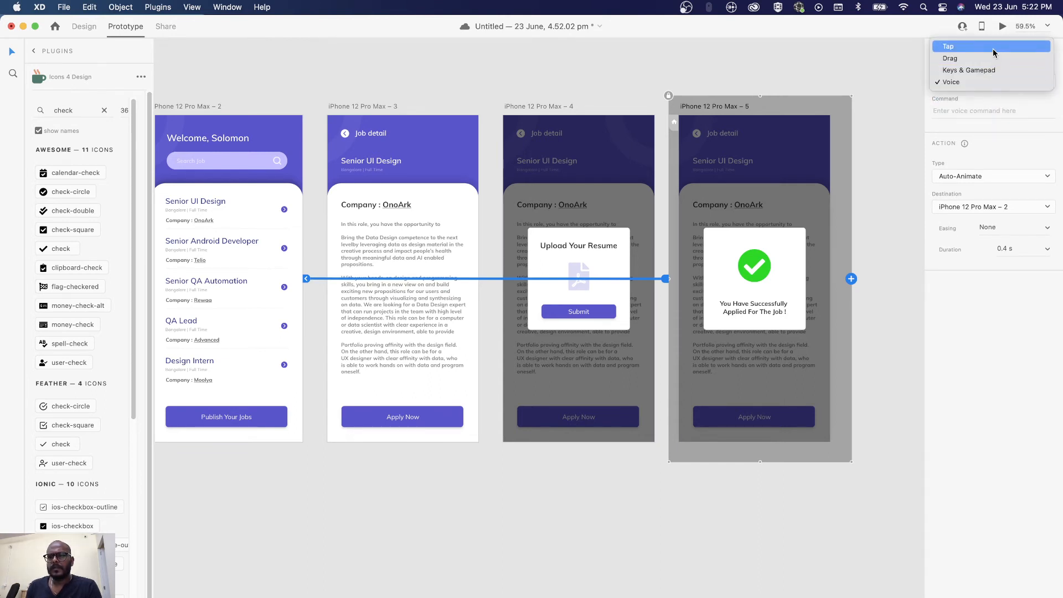
{"action": "left_click", "coordinate": [992, 46]}
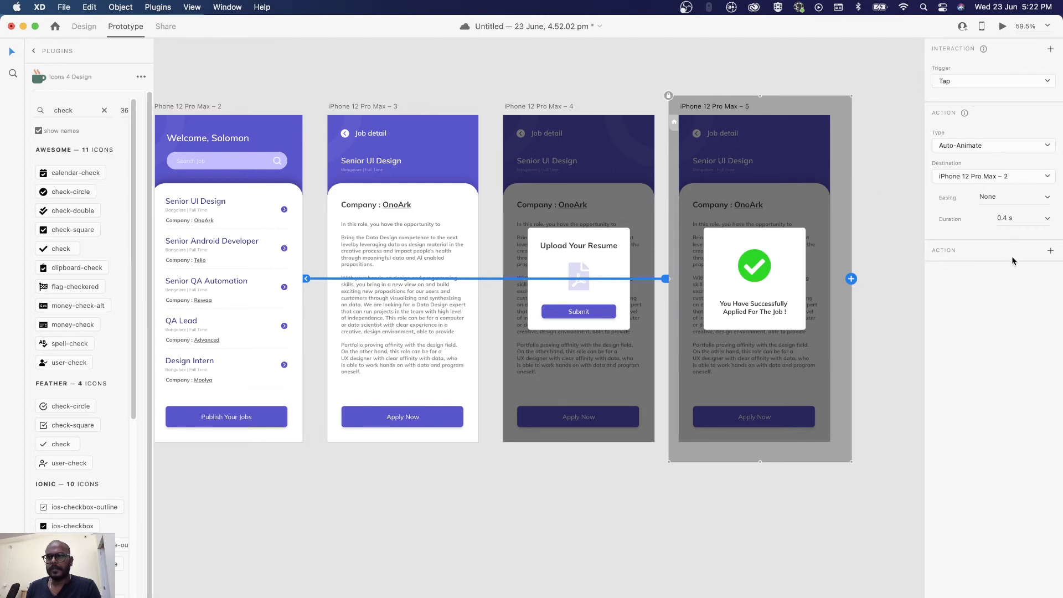
{"action": "left_click", "coordinate": [899, 215]}
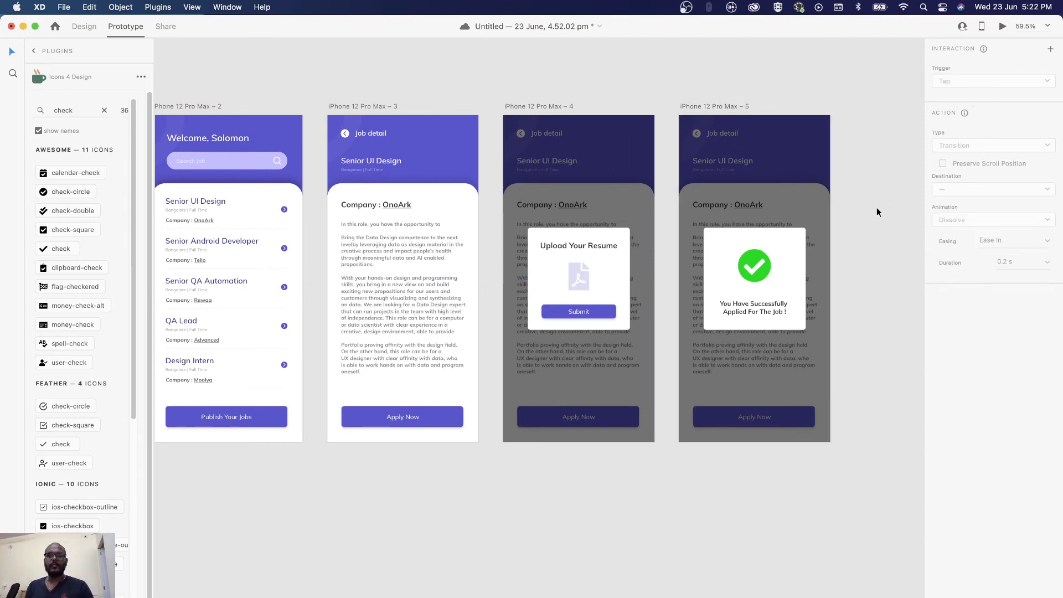
Preview the prototype from the iPhone 12 Pro Max – 1 artboard and test the splash screen, the Senior UI Design job and its back link
{"action": "scroll", "coordinate": [520, 200], "scroll_direction": "left", "scroll_amount": 3}
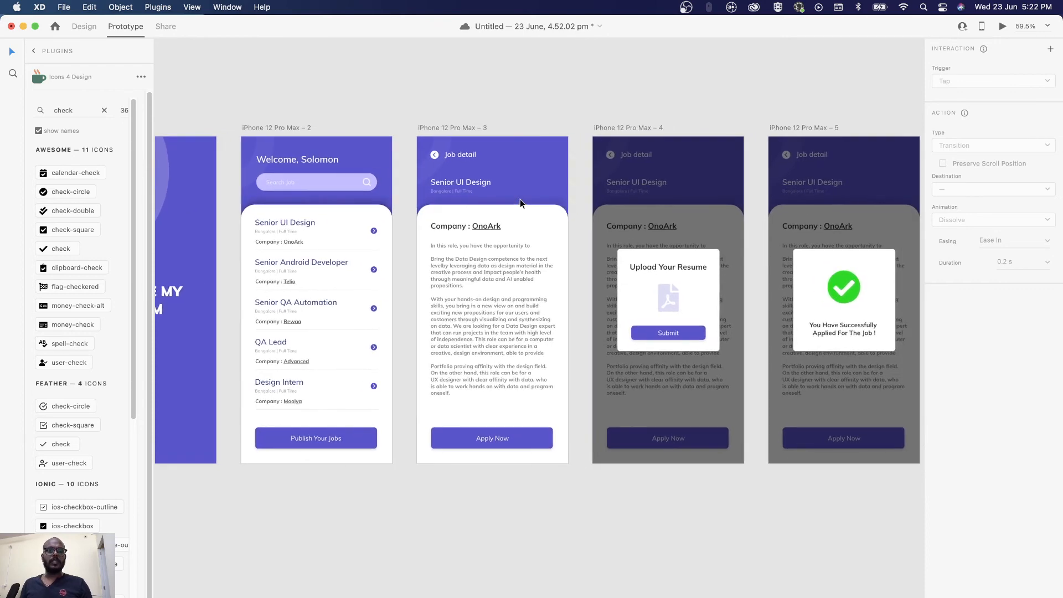
{"action": "scroll", "coordinate": [520, 201], "scroll_direction": "down", "scroll_amount": 3}
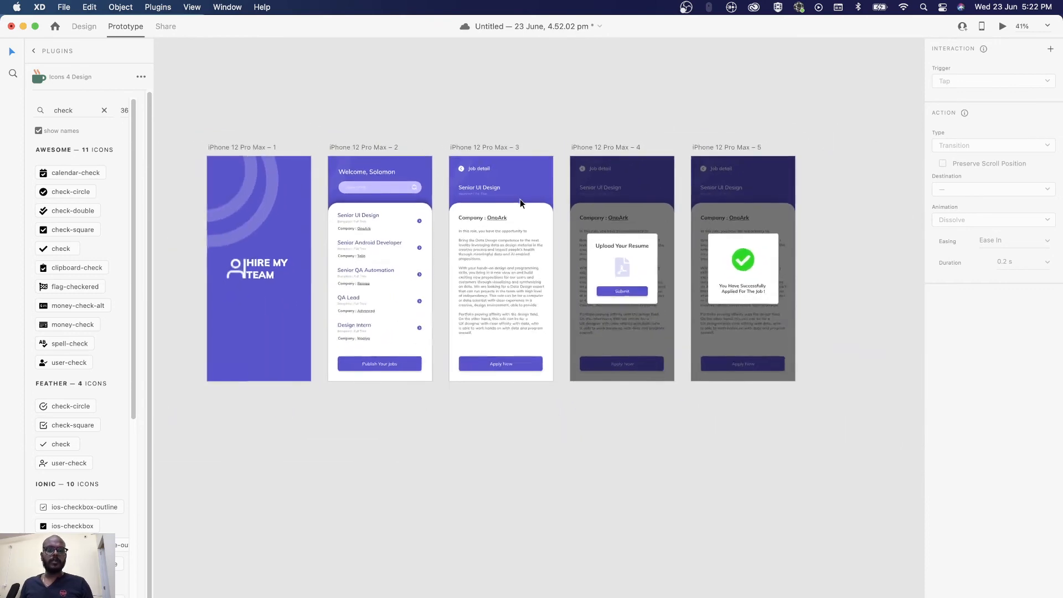
{"action": "left_click", "coordinate": [239, 143]}
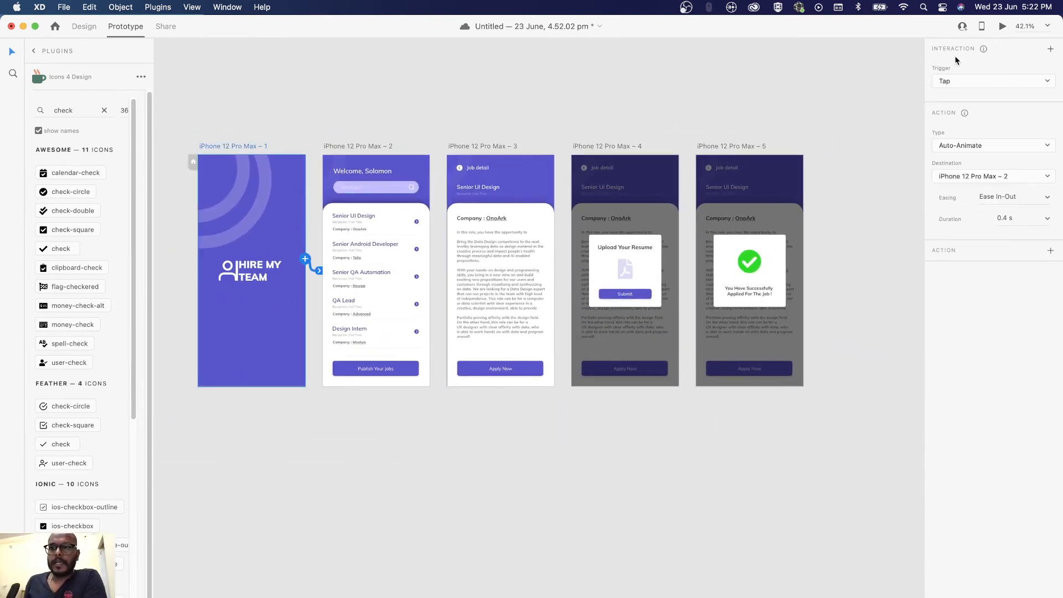
{"action": "left_click", "coordinate": [1002, 26]}
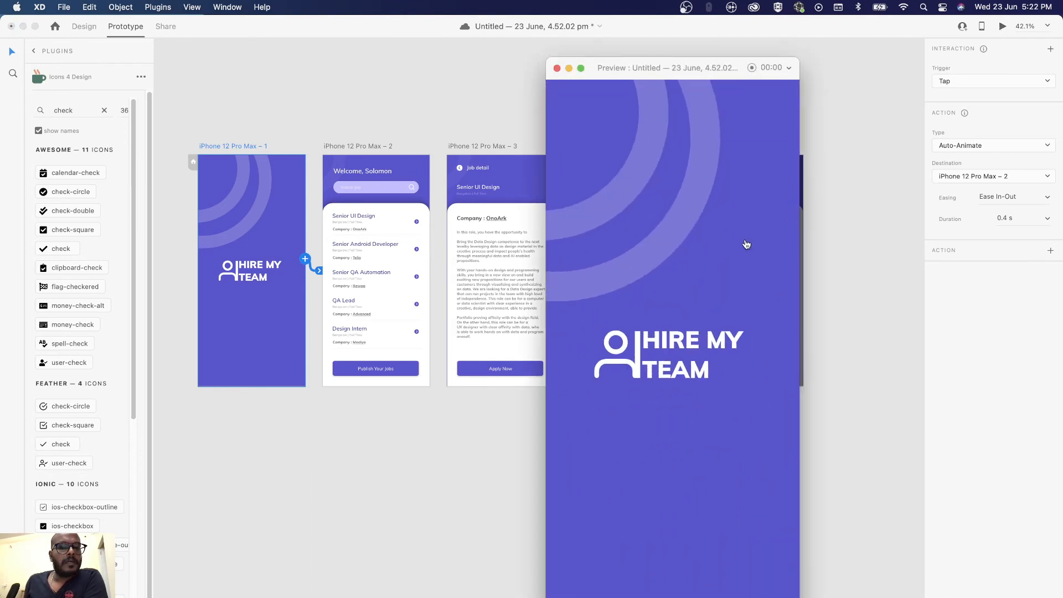
{"action": "left_click", "coordinate": [694, 347]}
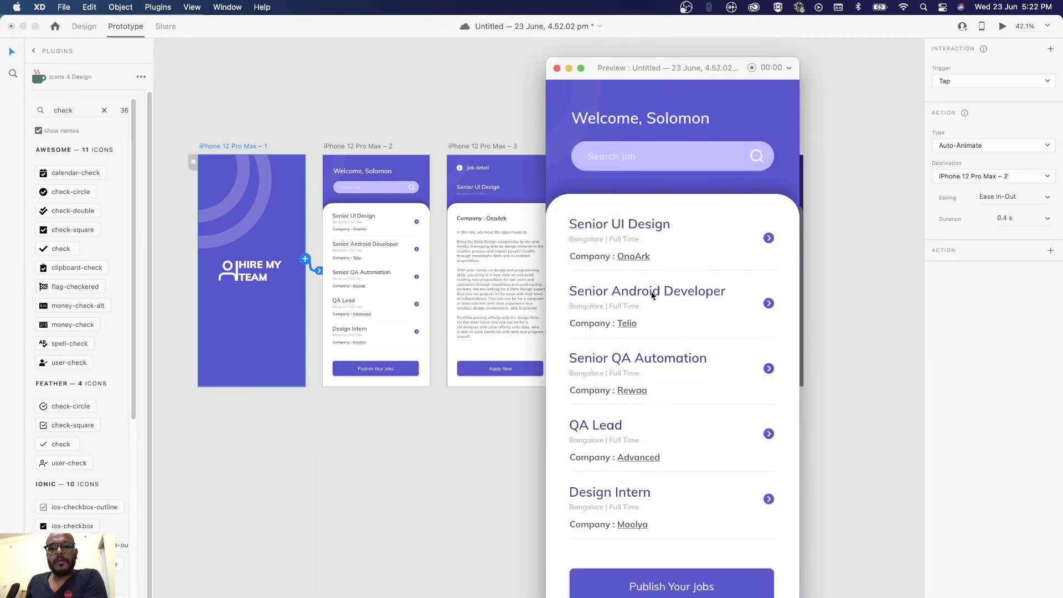
{"action": "left_click", "coordinate": [635, 231]}
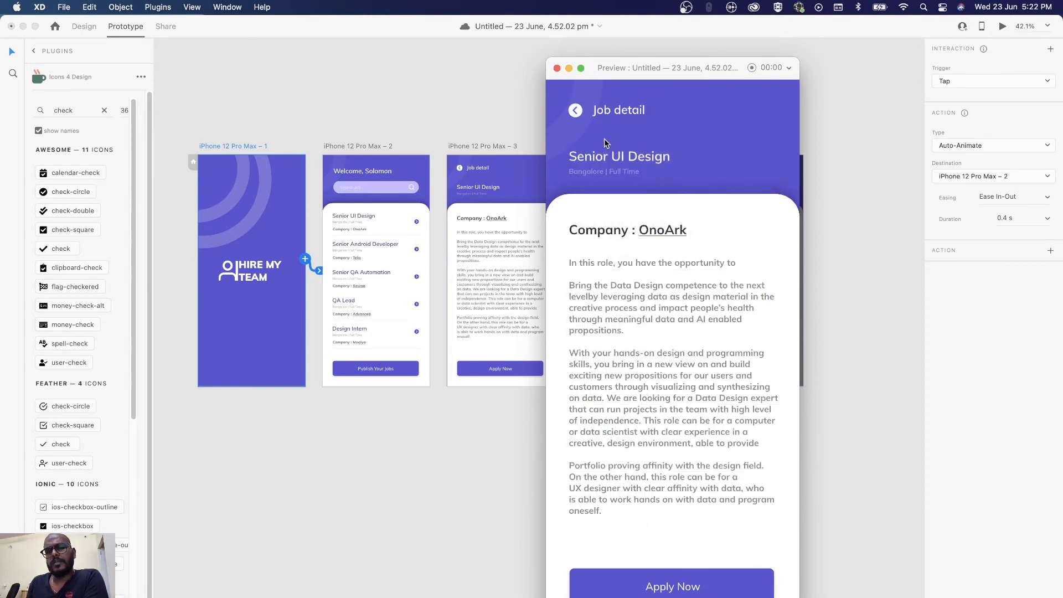
{"action": "left_click", "coordinate": [576, 110]}
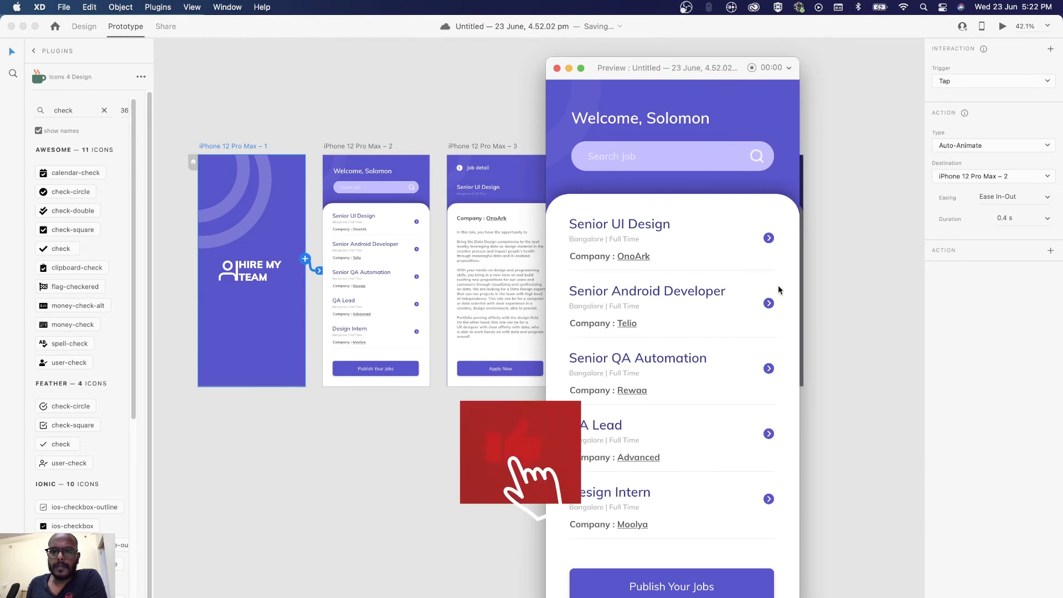
In the preview, reopen the Senior UI Design job, test Apply Now and dismiss the Upload Your Resume pop-up through the dark overlay
{"action": "left_click", "coordinate": [704, 241]}
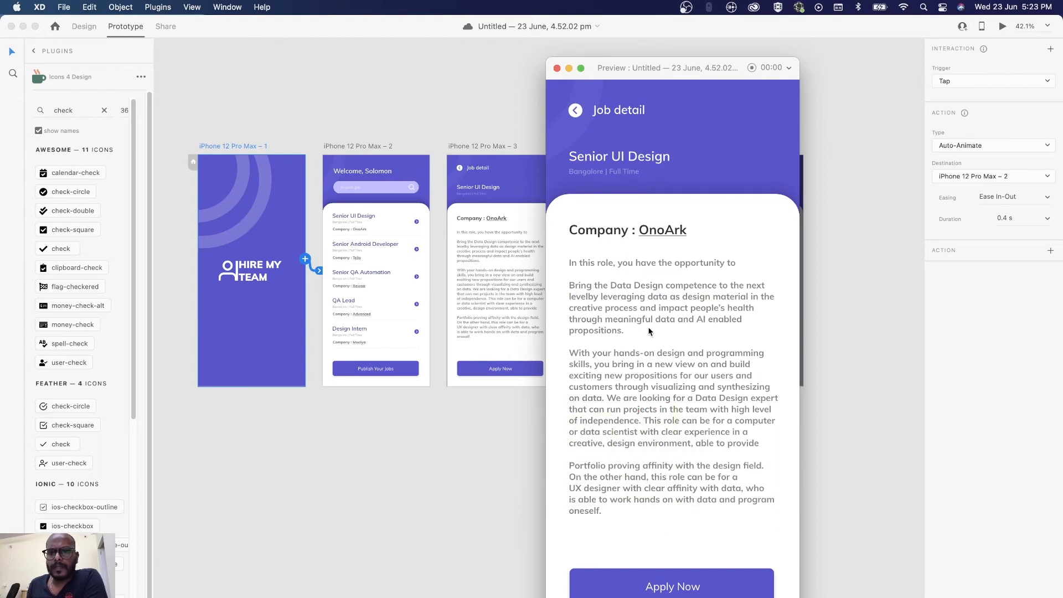
{"action": "left_click", "coordinate": [681, 587]}
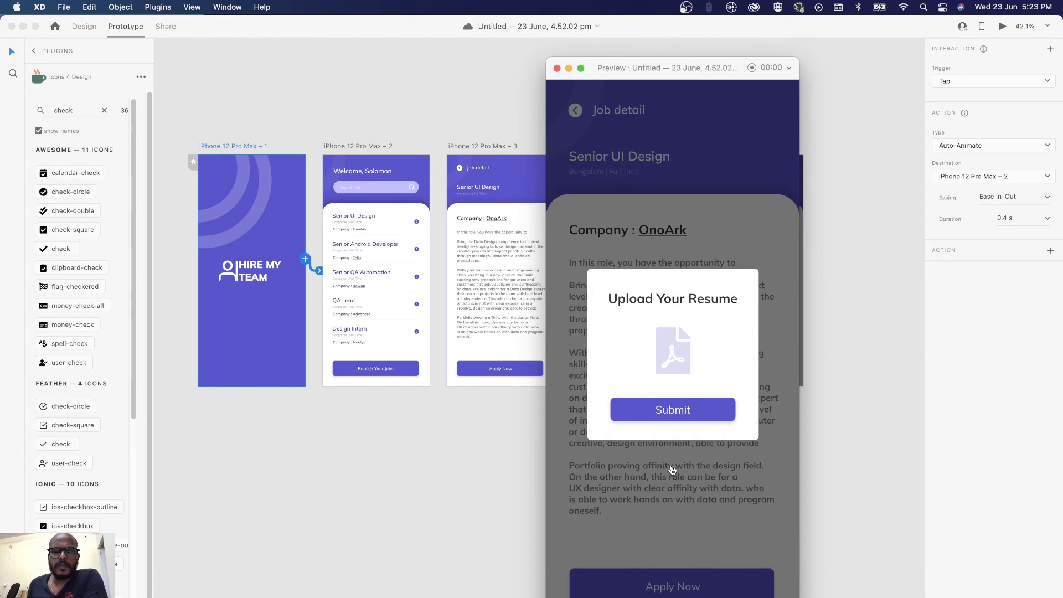
{"action": "left_click", "coordinate": [678, 506]}
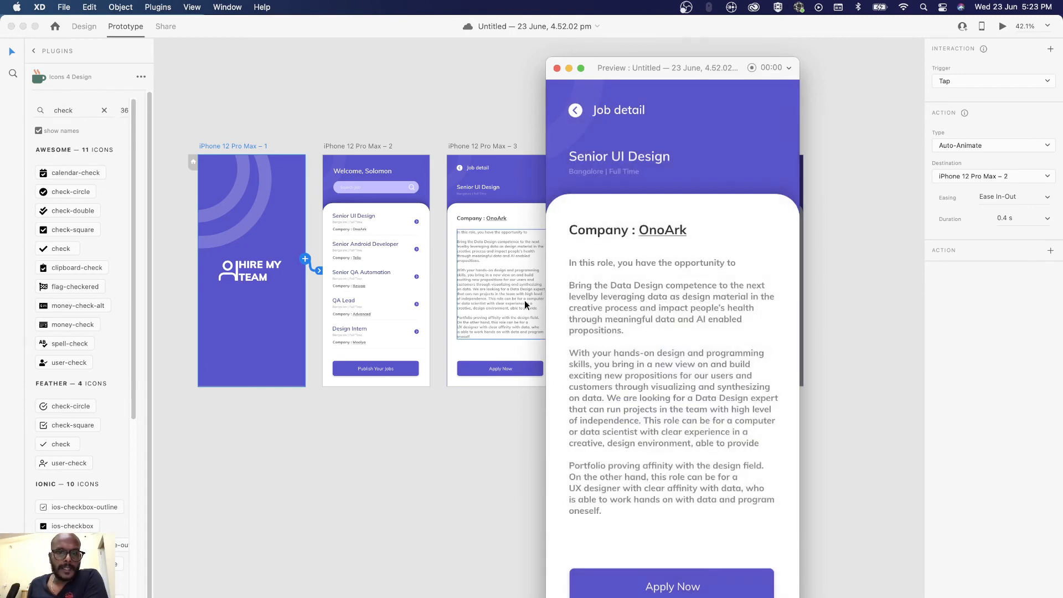
Test the full application in the preview by applying again, submitting the resume and dismissing the success pop-up
{"action": "left_click", "coordinate": [691, 590]}
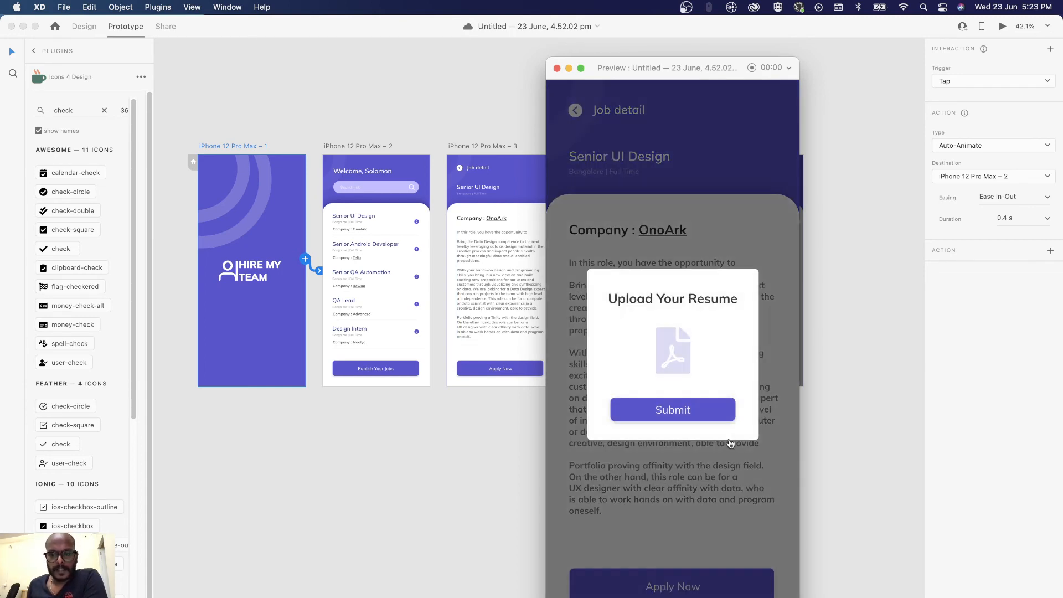
{"action": "left_click", "coordinate": [687, 410]}
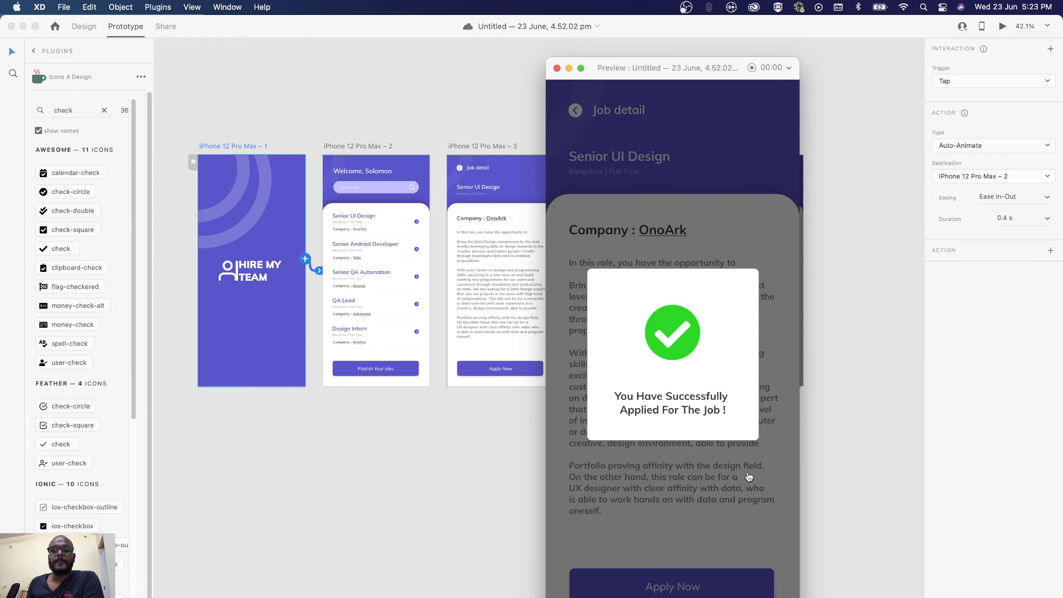
{"action": "left_click", "coordinate": [710, 460]}
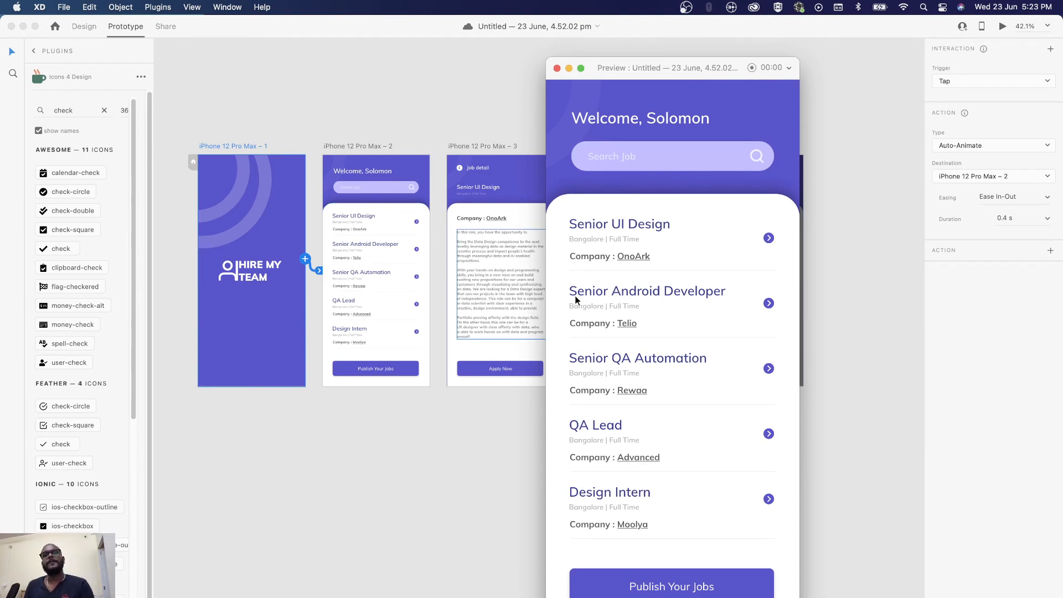
{"action": "left_click_drag", "start_coordinate": [626, 72], "coordinate": [684, 67]}
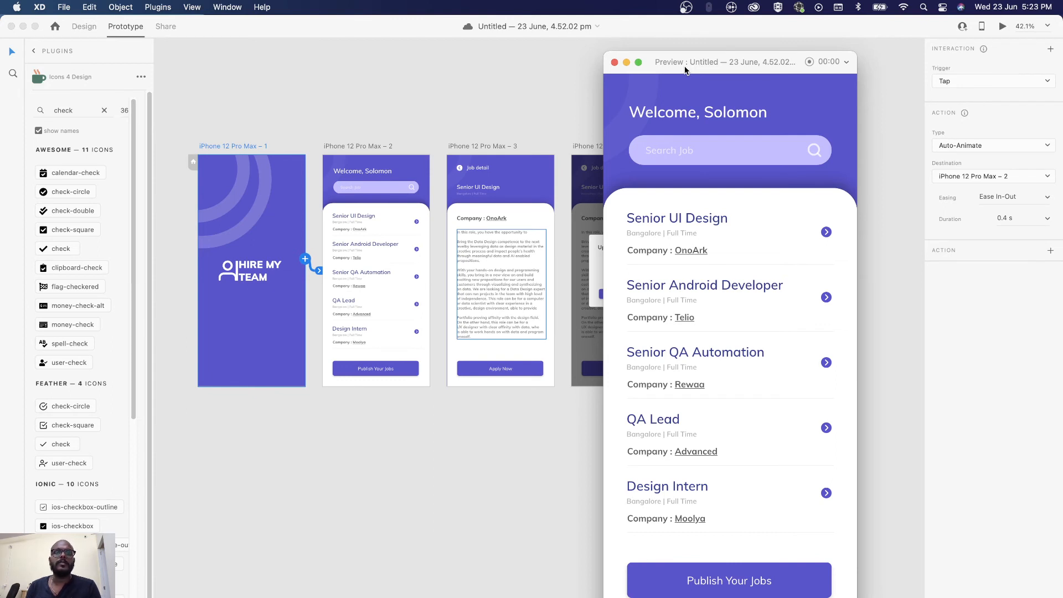
{"action": "left_click_drag", "start_coordinate": [685, 69], "coordinate": [585, 67]}
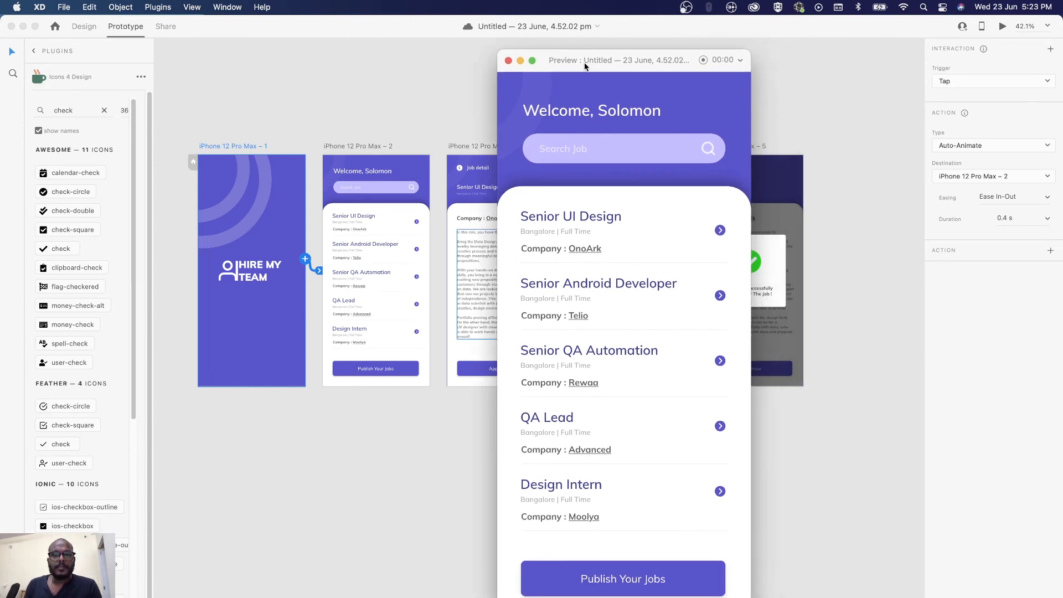